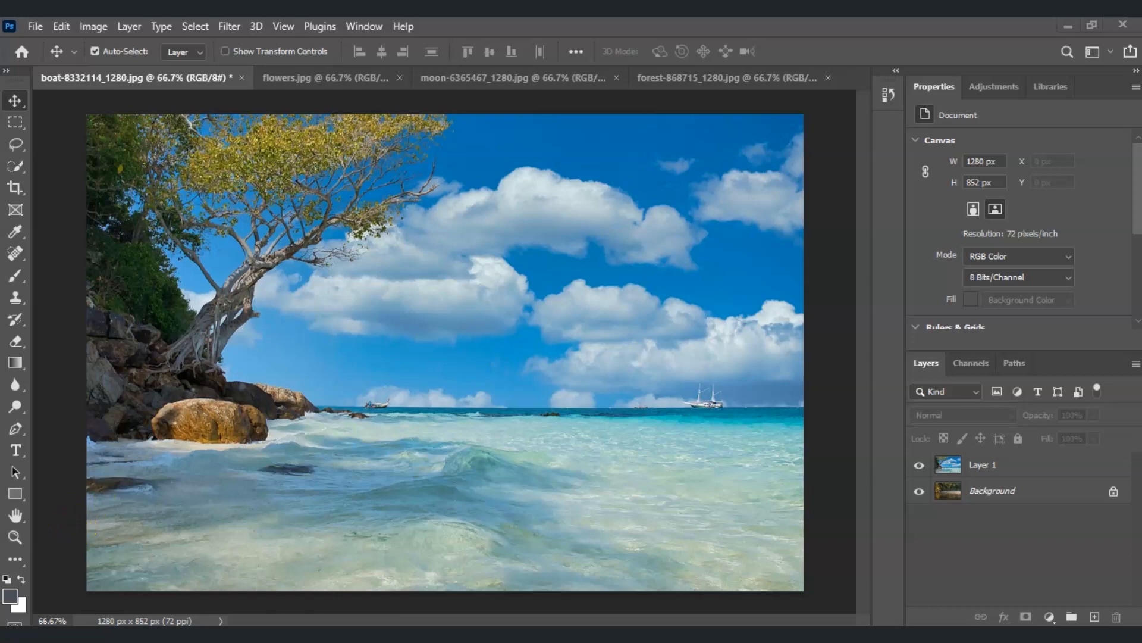
Check the image under Layer 1 by toggling its visibility, and add a layer mask to Layer 1.
click(1035, 465)
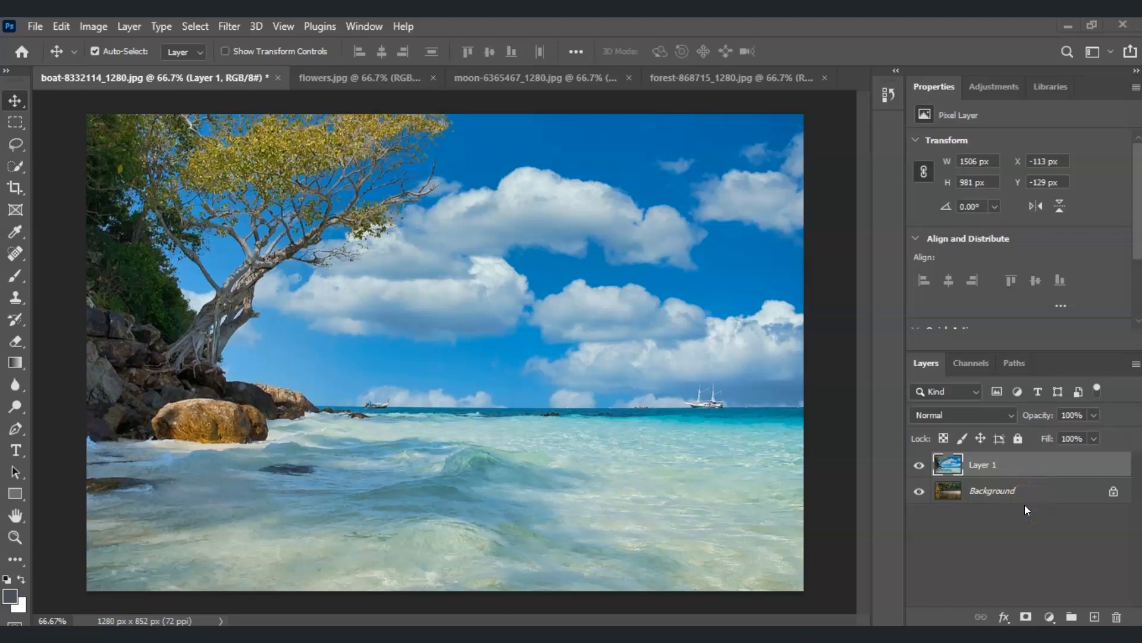
click(919, 465)
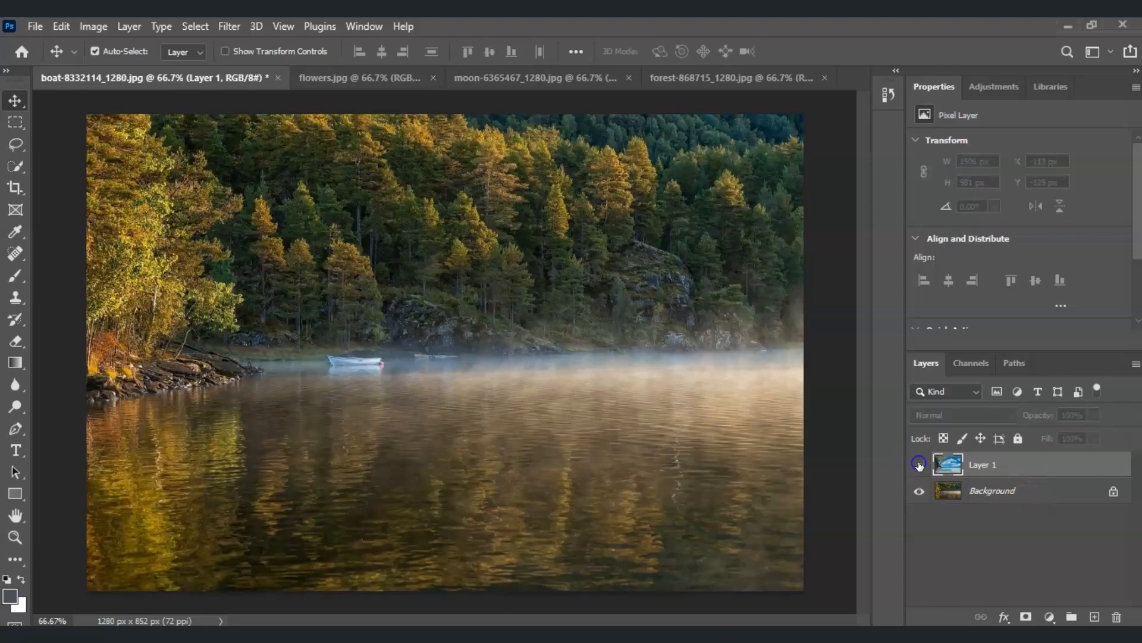
click(920, 464)
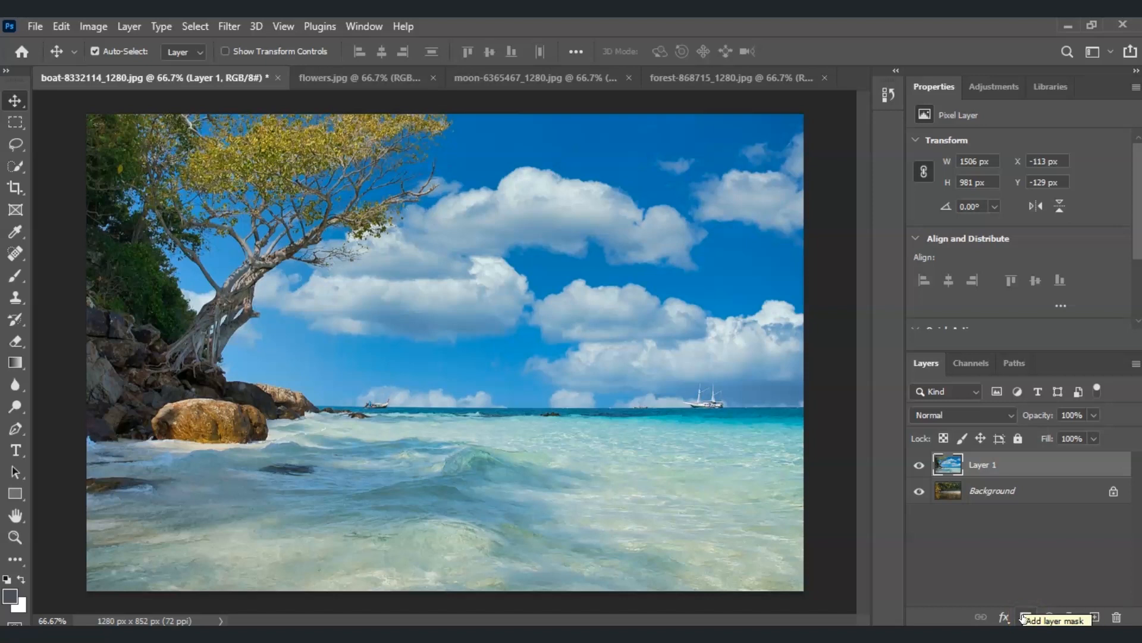
click(1023, 618)
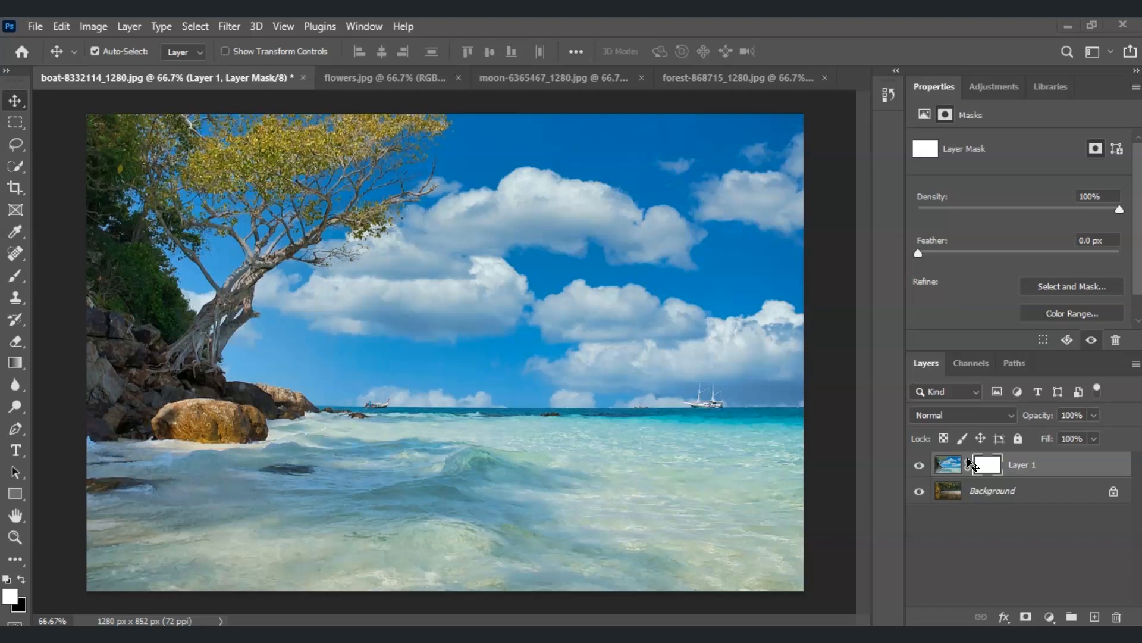
Brush black on Layer 1's mask over the tree and most of the sky to reveal the forest underneath.
key(b)
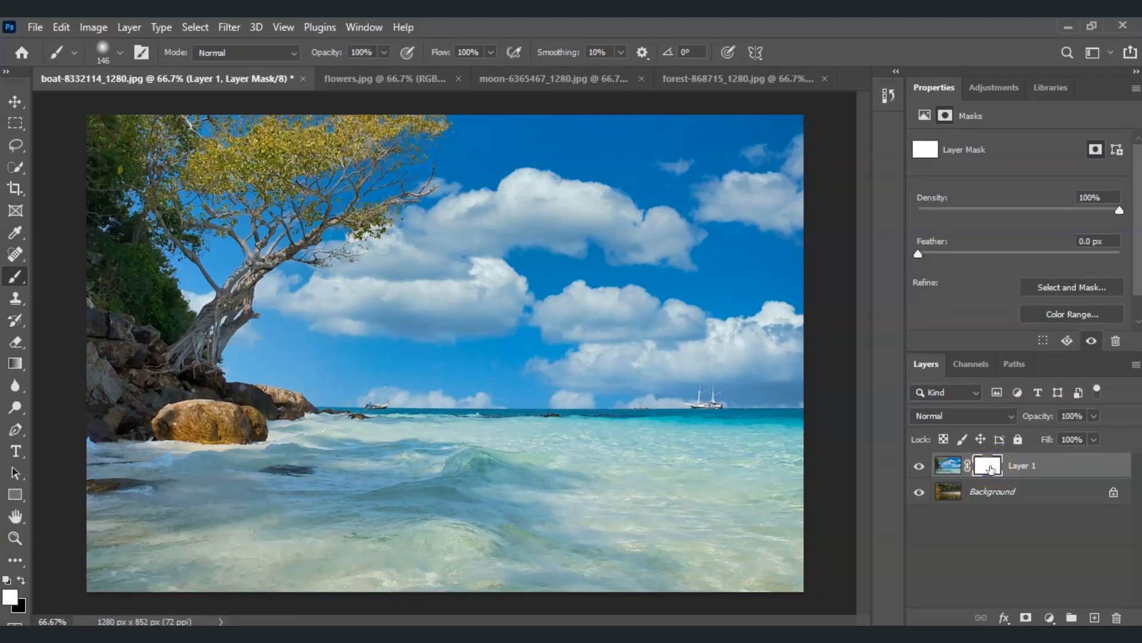
click(990, 466)
click(21, 581)
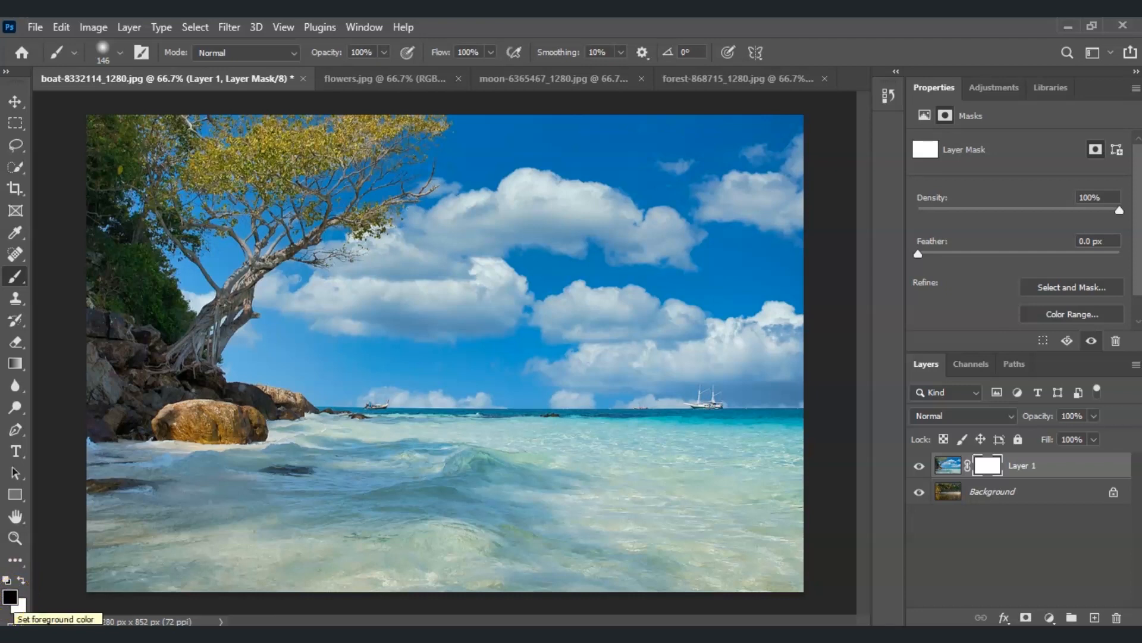
mouse_move(90, 156)
mouse_down()
mouse_move(95, 190)
mouse_move(173, 134)
mouse_move(119, 220)
mouse_move(159, 178)
mouse_move(280, 140)
mouse_move(101, 298)
mouse_move(325, 149)
mouse_move(258, 184)
mouse_move(416, 178)
mouse_move(262, 220)
mouse_move(489, 222)
mouse_move(615, 179)
mouse_move(662, 135)
mouse_move(719, 122)
mouse_move(773, 148)
mouse_move(801, 186)
mouse_move(333, 268)
mouse_up()
mouse_move(495, 219)
mouse_down()
mouse_move(360, 201)
mouse_move(49, 324)
mouse_move(183, 267)
mouse_move(320, 234)
mouse_move(168, 337)
mouse_move(196, 296)
mouse_move(317, 251)
mouse_move(148, 365)
mouse_move(124, 422)
mouse_move(146, 369)
mouse_move(242, 307)
mouse_move(164, 355)
mouse_move(96, 432)
mouse_move(298, 299)
mouse_move(704, 294)
mouse_move(723, 288)
mouse_move(712, 270)
mouse_move(343, 282)
mouse_move(450, 243)
mouse_move(695, 263)
mouse_move(727, 219)
mouse_move(794, 251)
mouse_move(719, 196)
mouse_move(703, 201)
mouse_move(790, 127)
mouse_move(792, 172)
mouse_move(748, 253)
mouse_move(805, 284)
mouse_move(778, 304)
mouse_move(296, 303)
mouse_move(265, 313)
mouse_move(443, 301)
mouse_move(751, 317)
mouse_move(314, 325)
mouse_move(813, 322)
mouse_move(294, 326)
mouse_move(218, 347)
mouse_up()
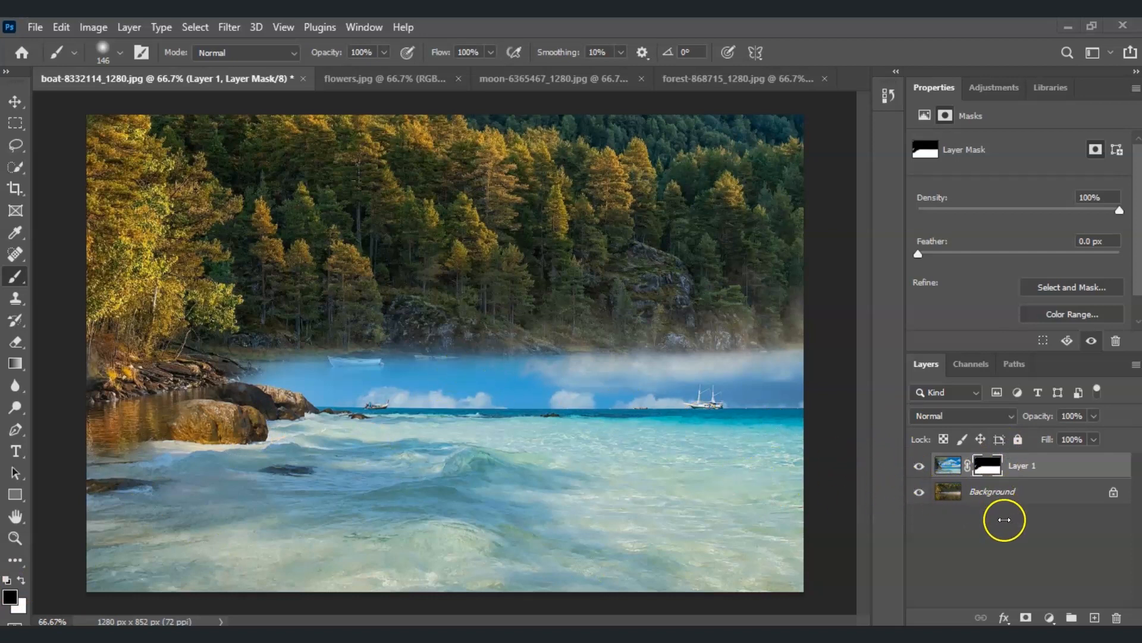
Enlarge the beach layer to about 119% with Free Transform and reposition it so its water fills the lower canvas.
click(1041, 465)
key(ctrl+t)
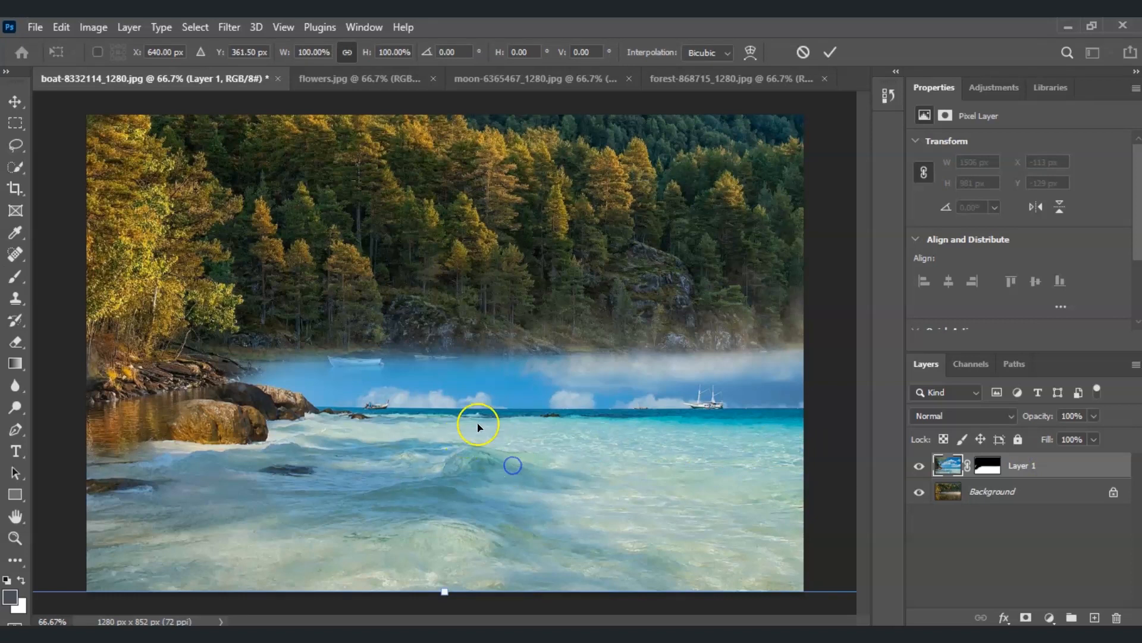
drag(505, 403, 449, 381)
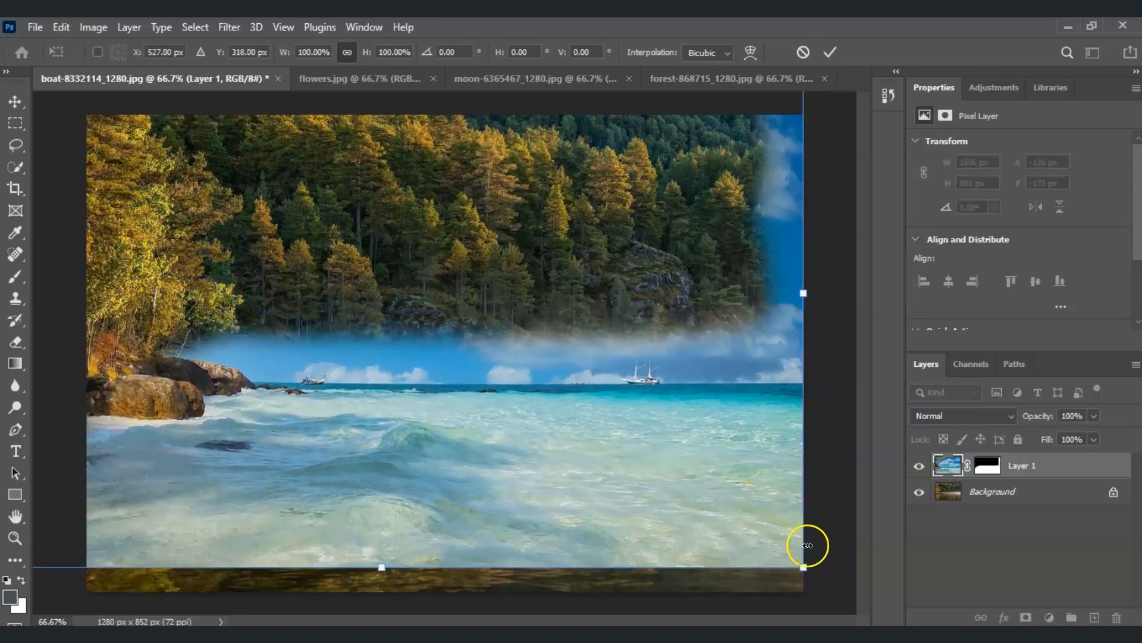
drag(805, 567, 916, 603)
drag(589, 501, 575, 446)
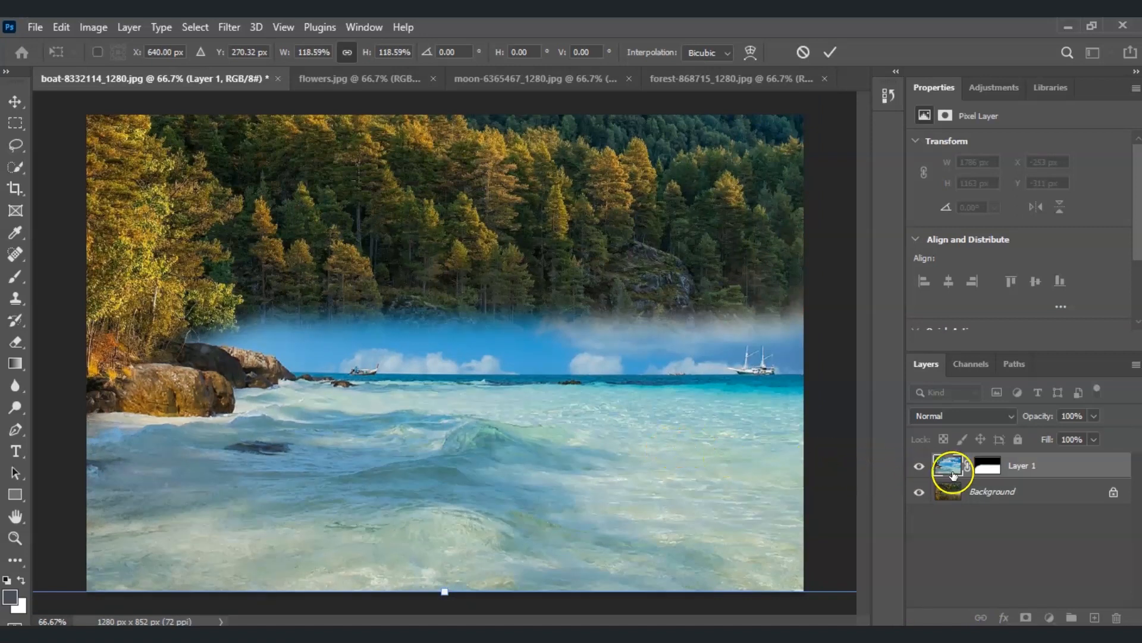
Brush black on Layer 1's mask to hide the remaining sky and distant water, and brush white to restore the beach water.
click(986, 469)
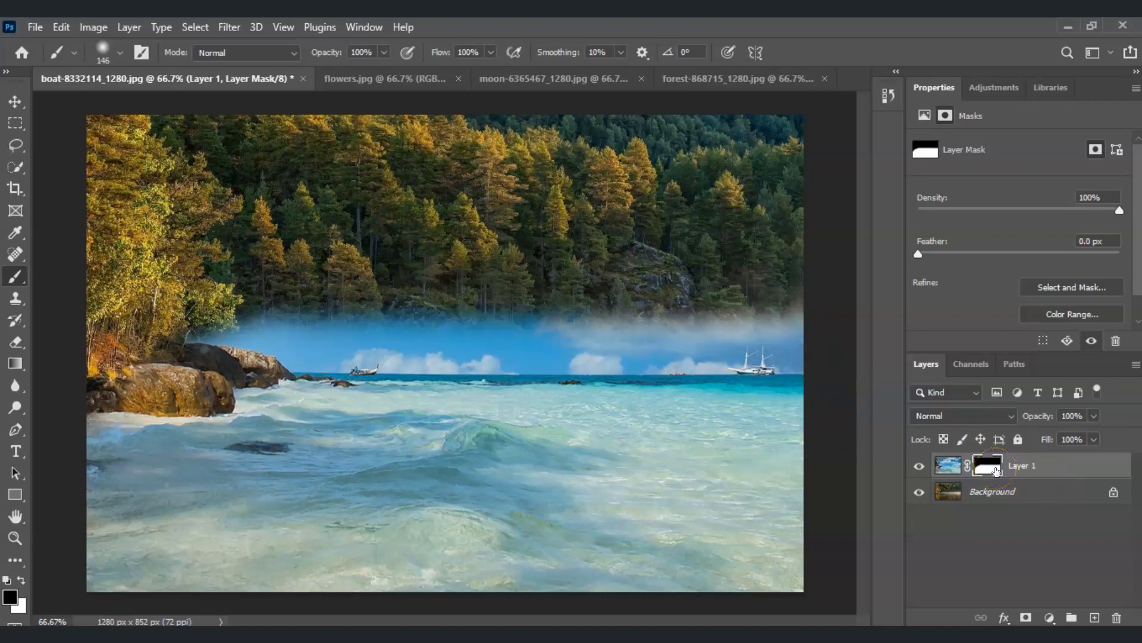
click(994, 470)
mouse_move(217, 301)
mouse_down()
mouse_move(326, 329)
mouse_move(448, 338)
mouse_move(744, 327)
mouse_up()
mouse_move(529, 325)
mouse_down()
mouse_move(779, 322)
mouse_move(743, 352)
mouse_move(273, 342)
mouse_move(506, 357)
mouse_move(810, 344)
mouse_move(586, 332)
mouse_up()
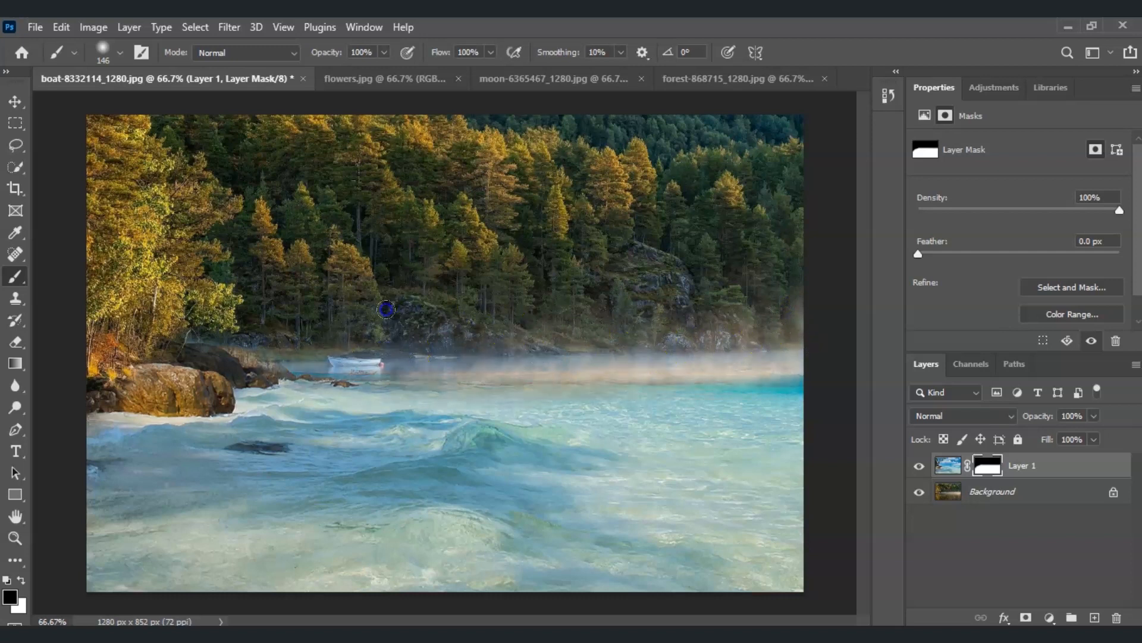
mouse_move(305, 299)
mouse_down()
mouse_move(280, 316)
mouse_move(319, 315)
mouse_move(298, 321)
mouse_move(309, 340)
mouse_move(437, 385)
mouse_move(684, 380)
mouse_move(335, 384)
mouse_move(726, 354)
mouse_move(306, 390)
mouse_move(760, 405)
mouse_move(739, 421)
mouse_move(305, 395)
mouse_move(254, 345)
mouse_move(266, 357)
mouse_move(210, 475)
mouse_up()
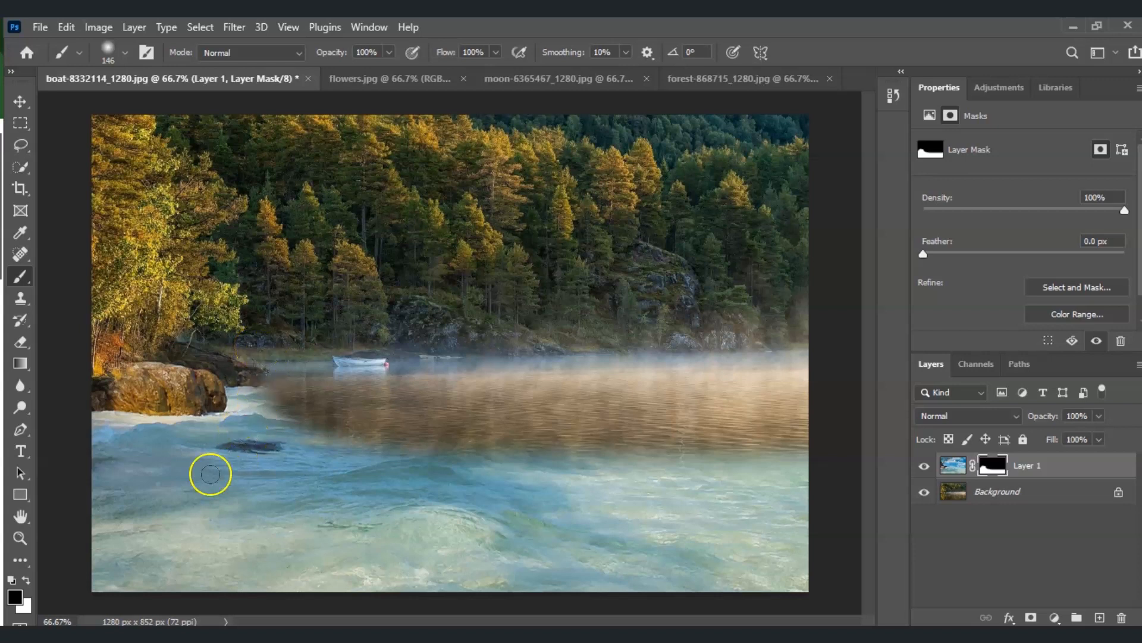
click(27, 583)
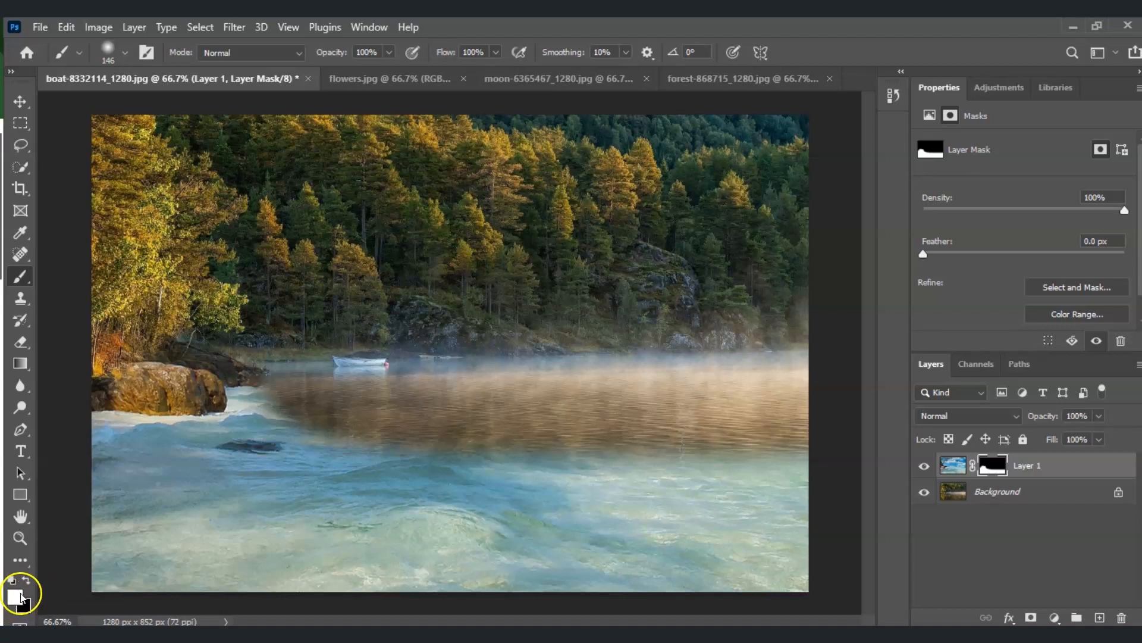
mouse_move(240, 390)
mouse_down()
mouse_move(394, 438)
mouse_move(682, 428)
mouse_move(810, 401)
mouse_move(255, 414)
mouse_move(244, 382)
mouse_up()
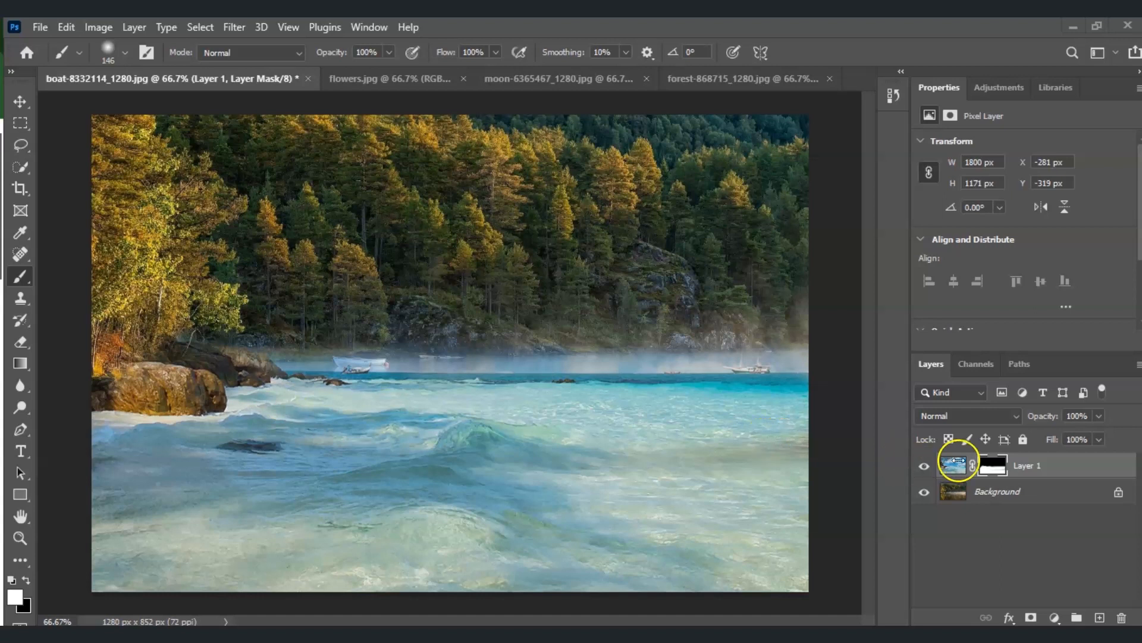
Delete the layer mask from Layer 1.
click(998, 469)
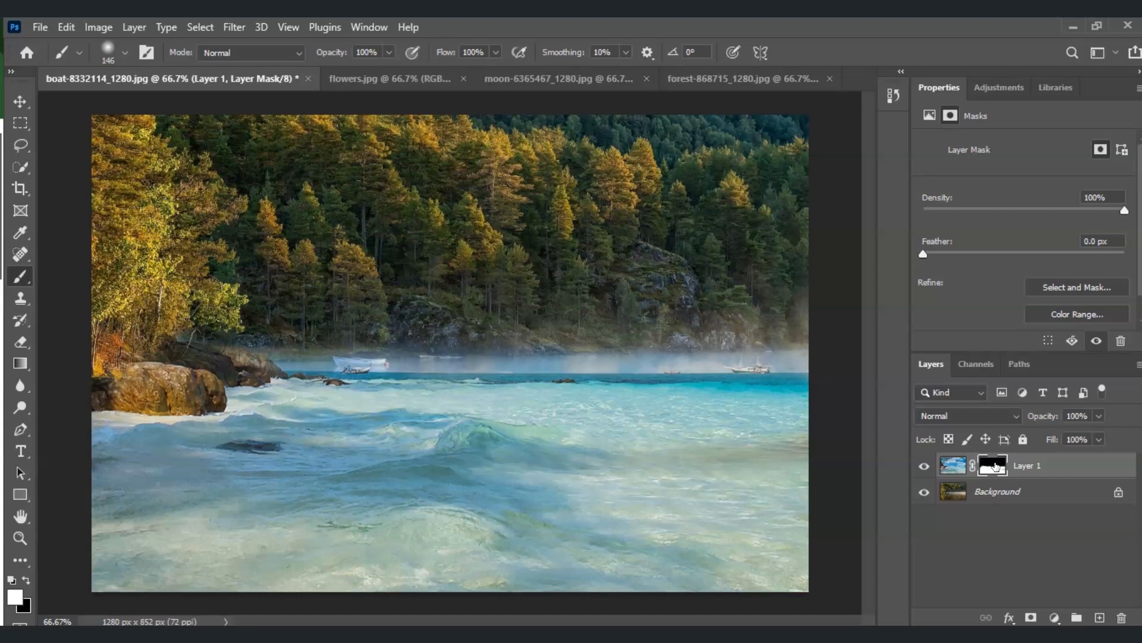
key(Delete)
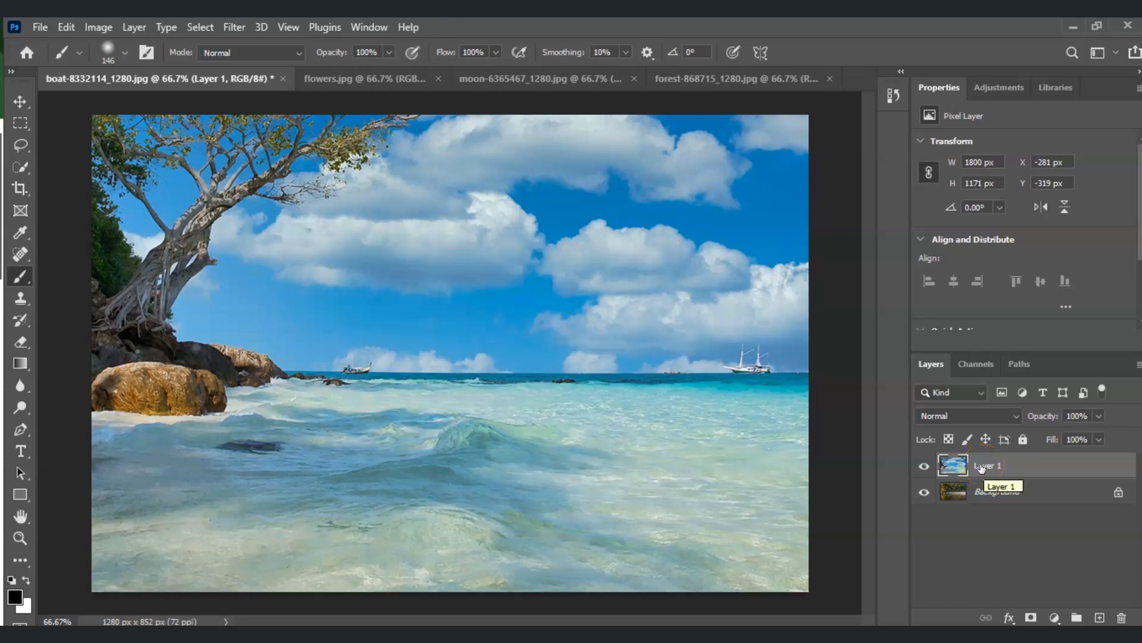
Add a Black & White adjustment layer to flowers.jpg and compare the image with the adjustment hidden and shown.
key(z)
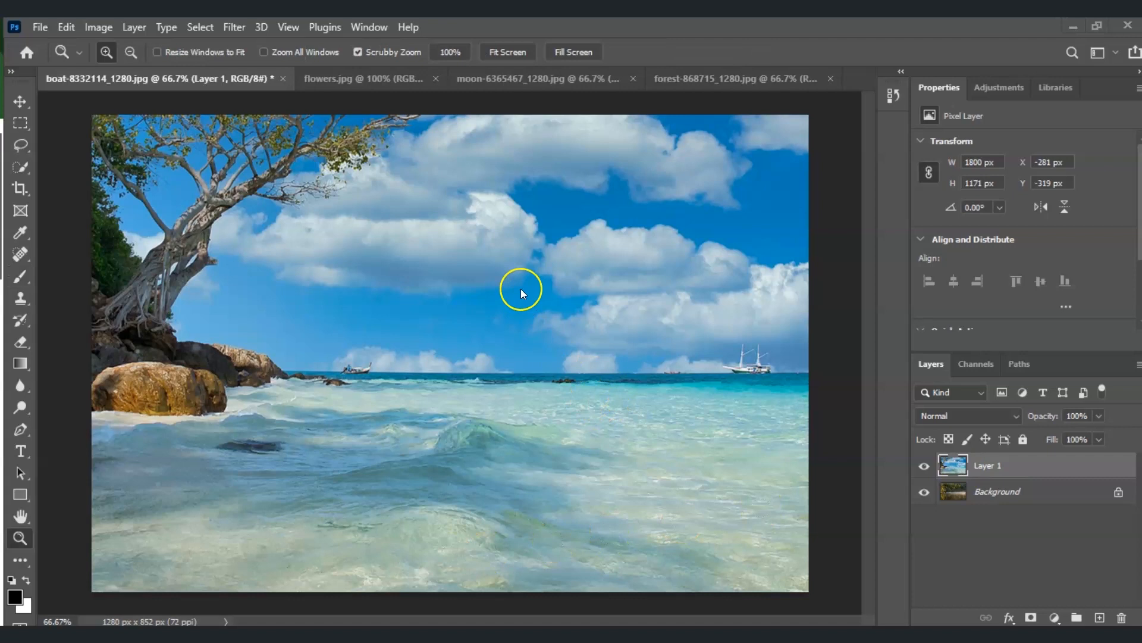
click(362, 77)
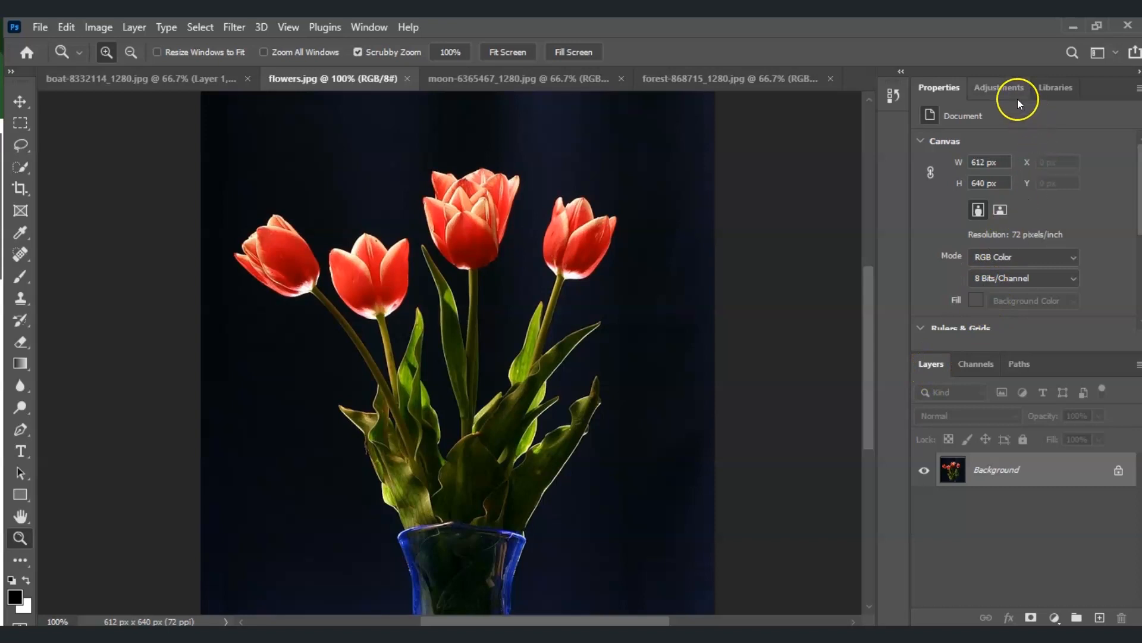
click(1006, 87)
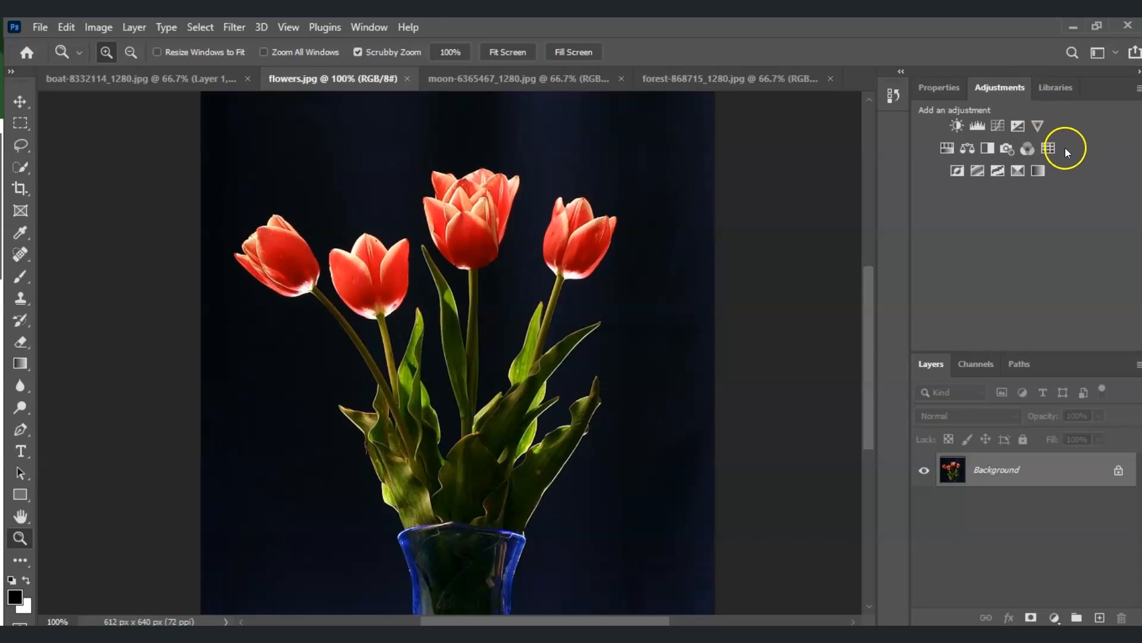
click(987, 149)
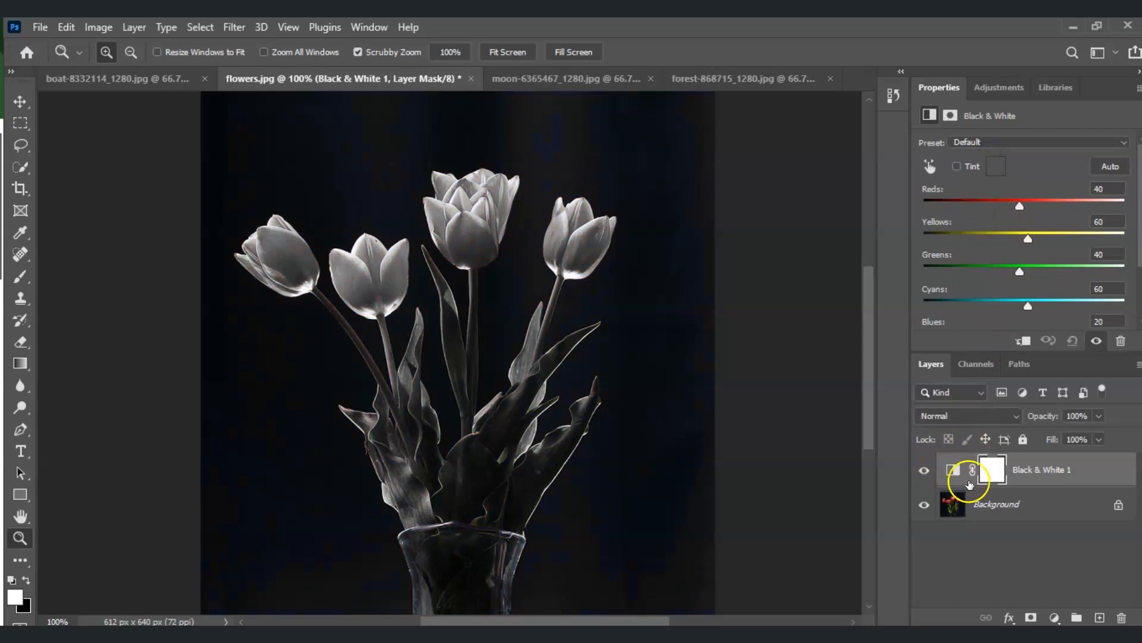
click(999, 476)
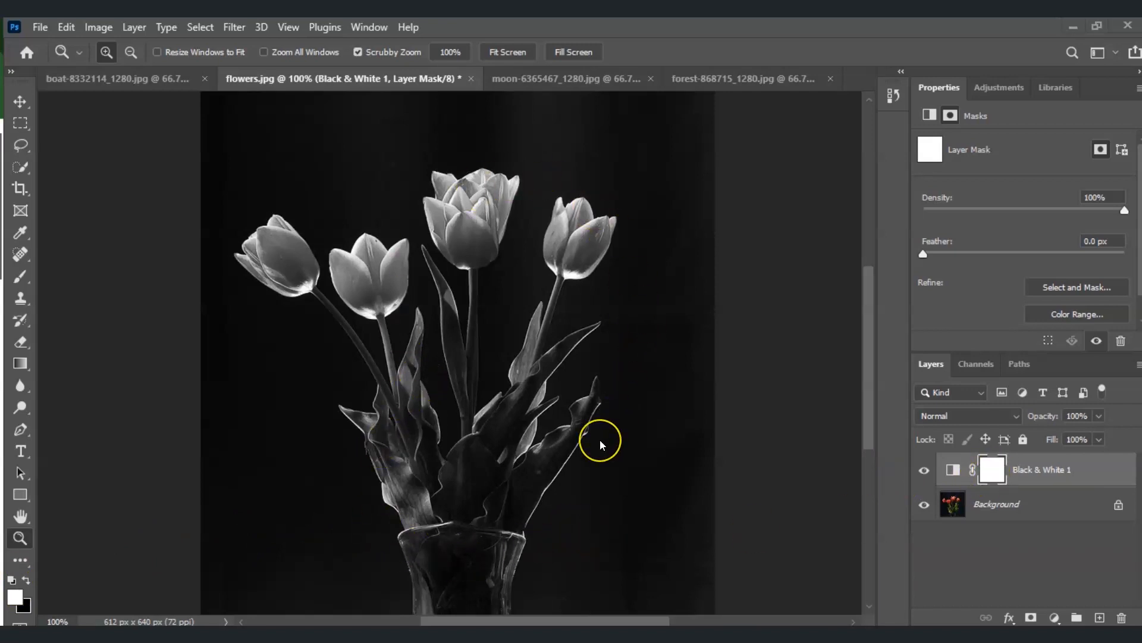
click(924, 471)
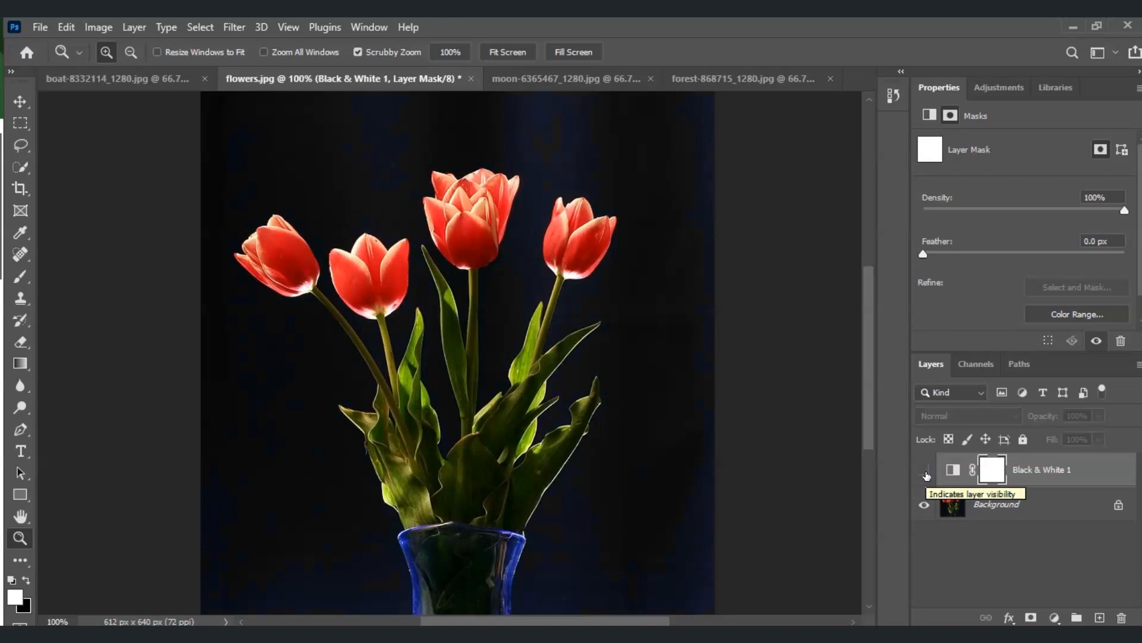
click(925, 472)
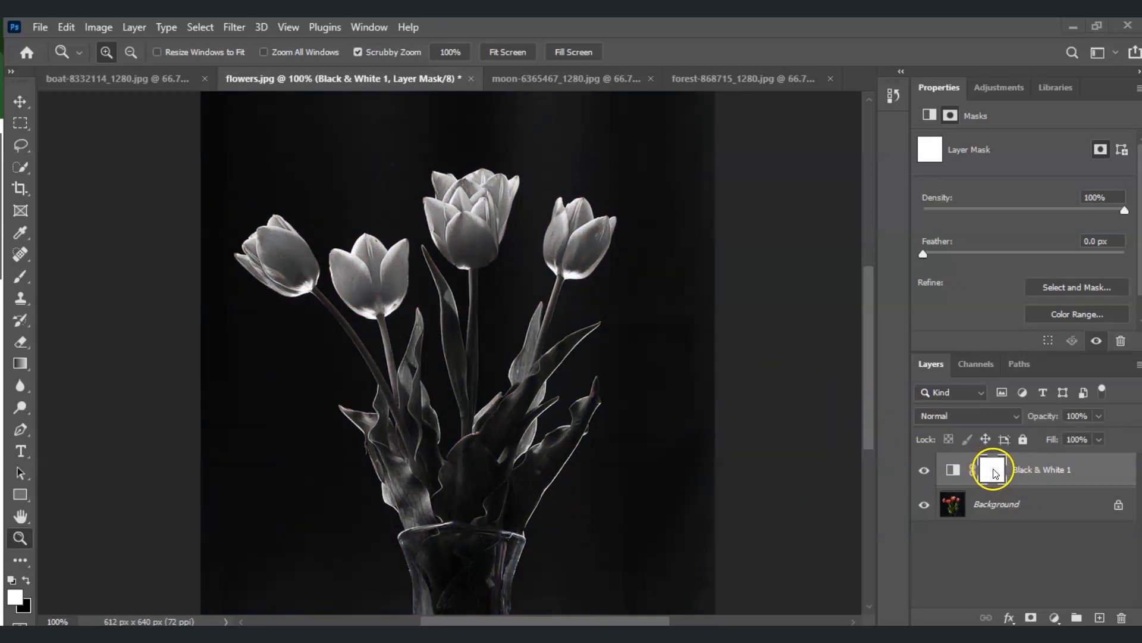
Brush black on the Black & White adjustment's mask over the four tulip blooms to bring back their red colour.
click(995, 473)
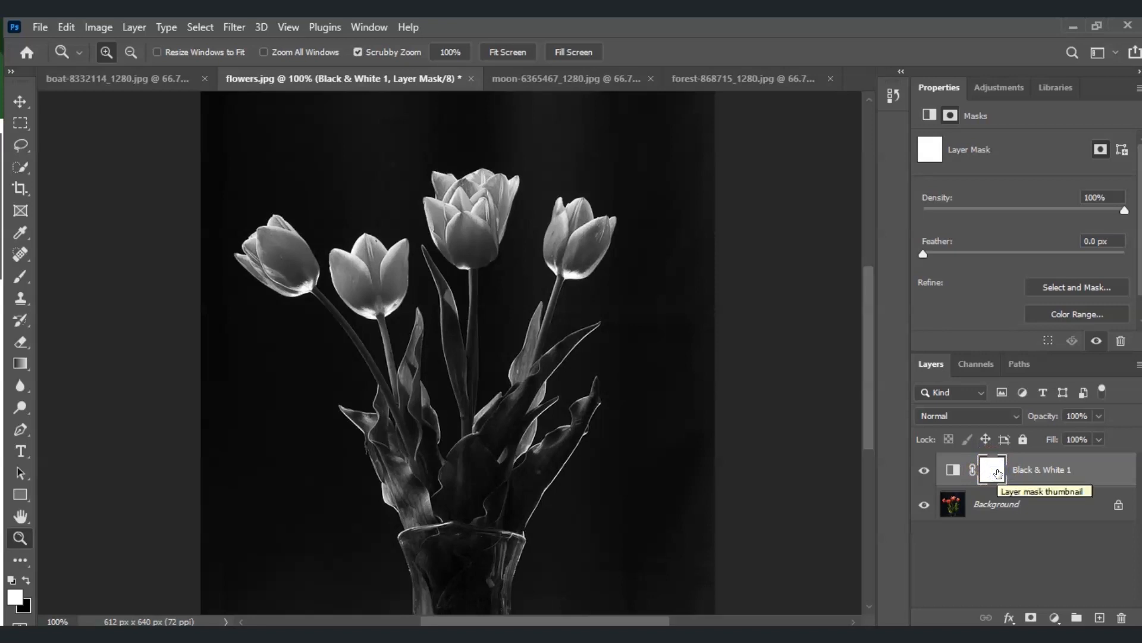
click(998, 474)
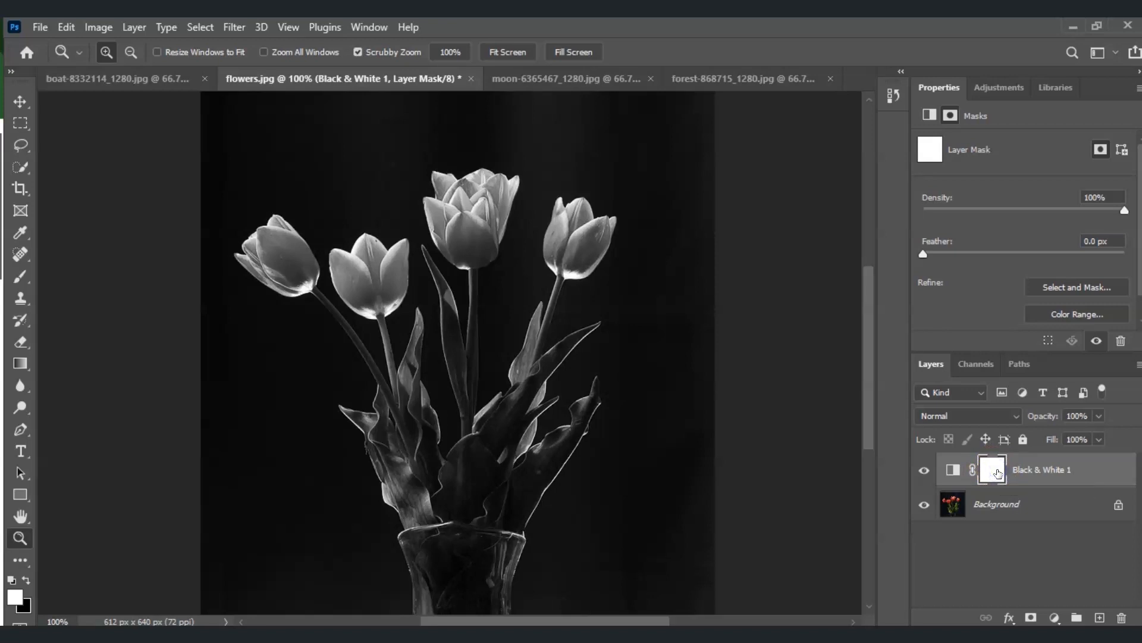
click(13, 277)
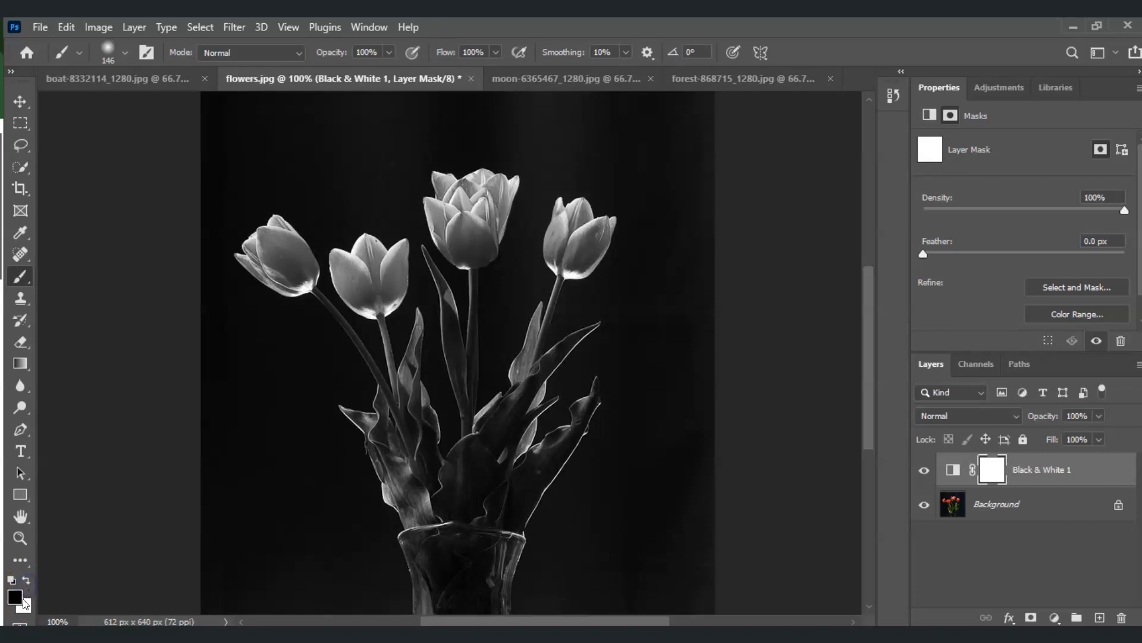
drag(278, 255, 283, 262)
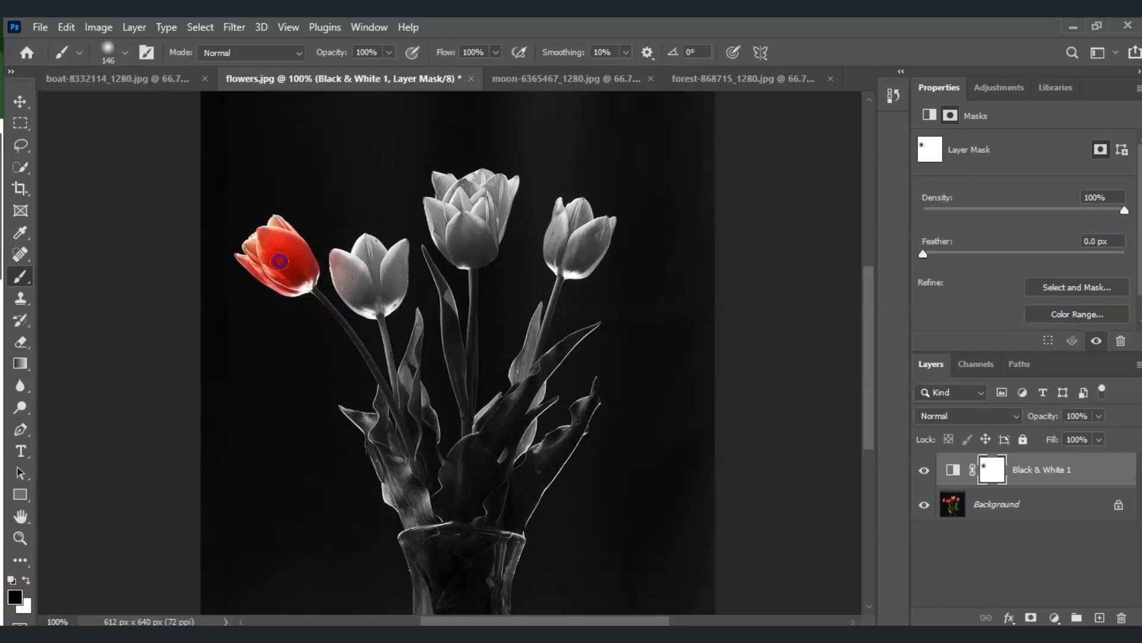
drag(359, 263, 378, 276)
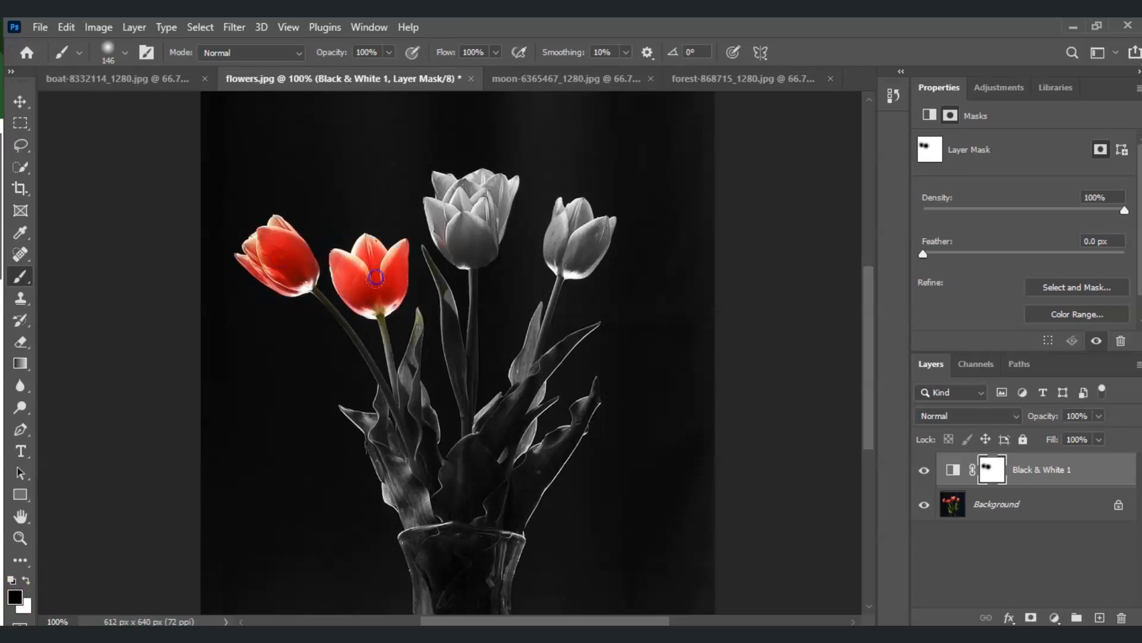
mouse_move(477, 214)
mouse_down()
mouse_move(464, 225)
mouse_move(483, 198)
mouse_move(574, 225)
mouse_move(582, 239)
mouse_up()
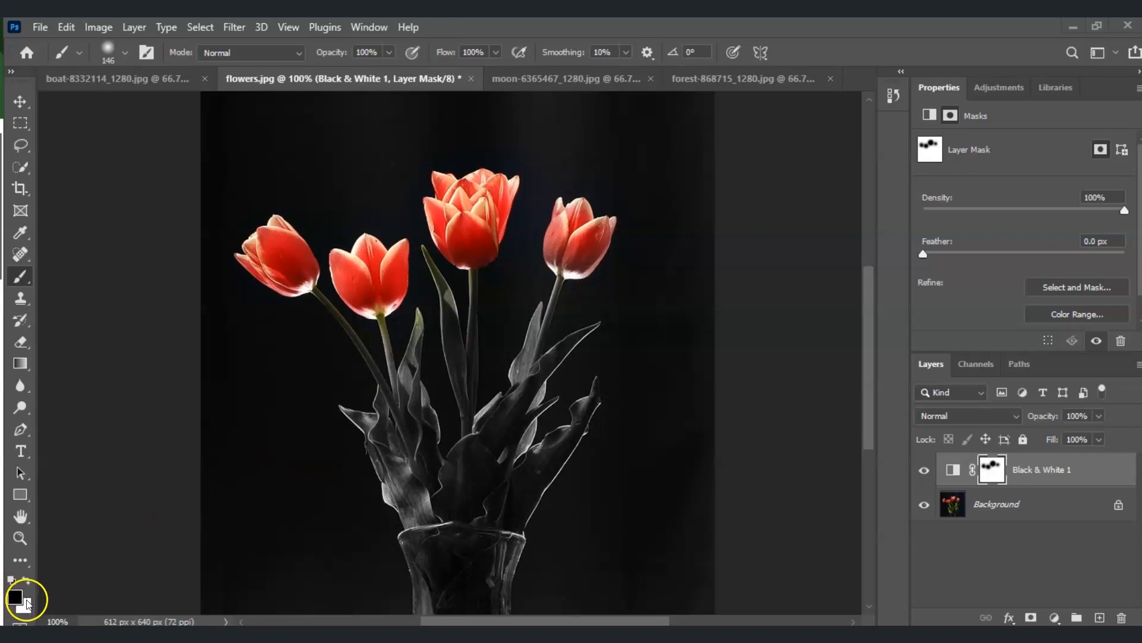
Brush white on the mask to turn the rightmost tulip grey, and brush black to reveal its colour again.
key(x)
mouse_move(544, 301)
mouse_down()
mouse_move(576, 218)
mouse_move(551, 231)
mouse_move(603, 251)
mouse_move(617, 218)
mouse_move(595, 242)
mouse_up()
mouse_move(543, 279)
mouse_down()
mouse_move(572, 260)
mouse_move(570, 235)
mouse_up()
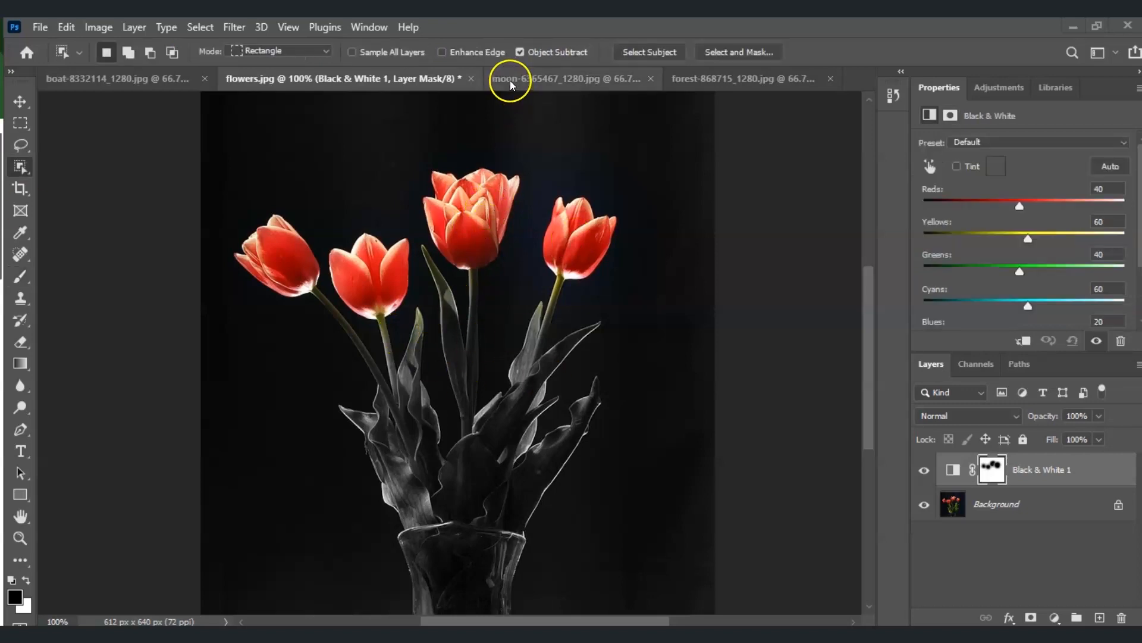
In moon-6365467_1280.jpg, select the moon with the Object Selection tool and mask out the sky around it.
click(510, 84)
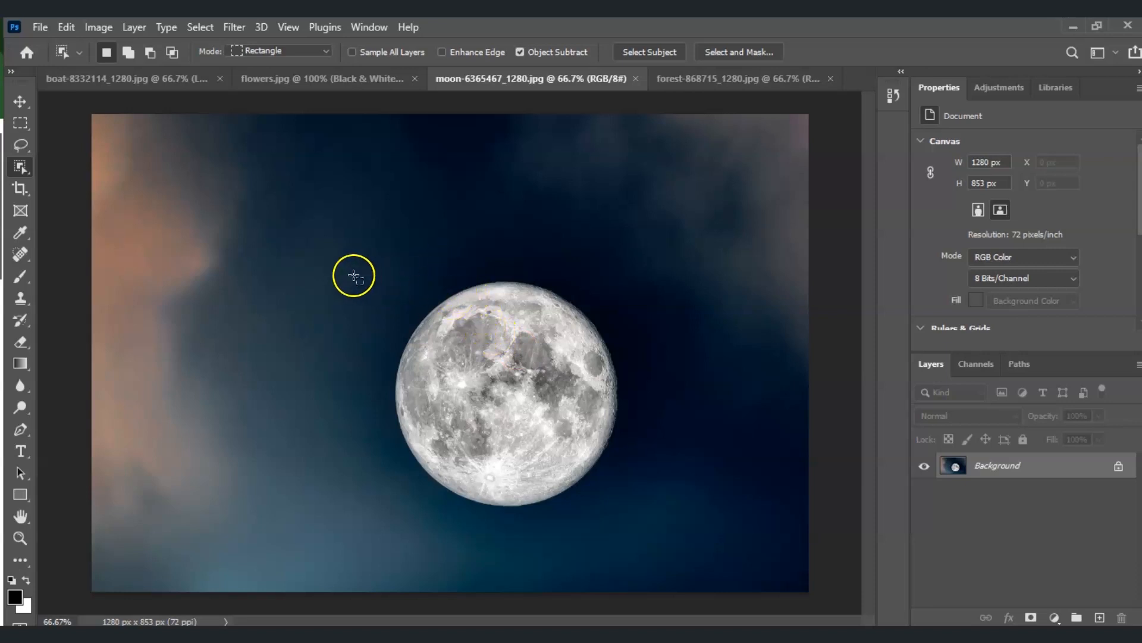
drag(339, 269, 402, 276)
drag(390, 263, 622, 506)
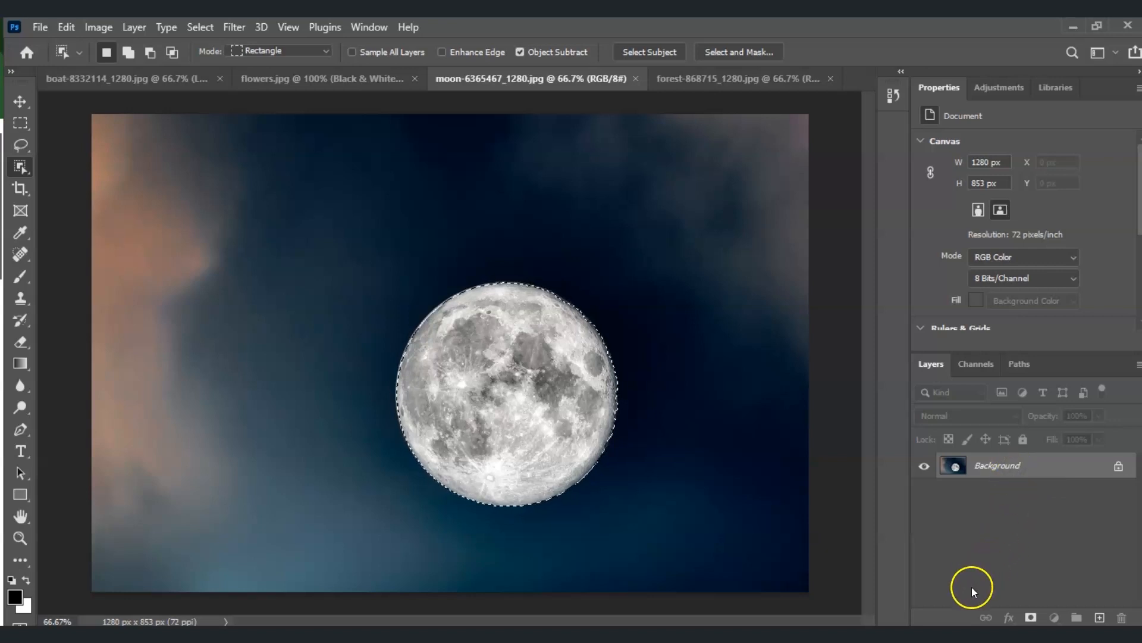
click(1032, 617)
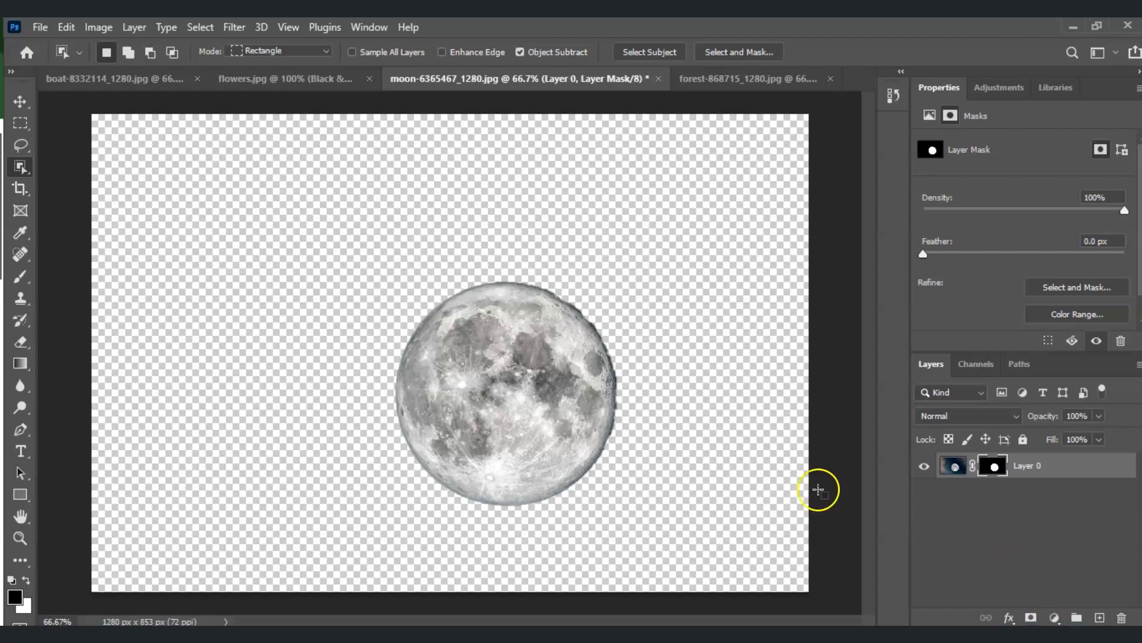
Switch to forest-868715_1280.jpg and convert its Layer 0 to a smart object.
key(ctrl+Tab)
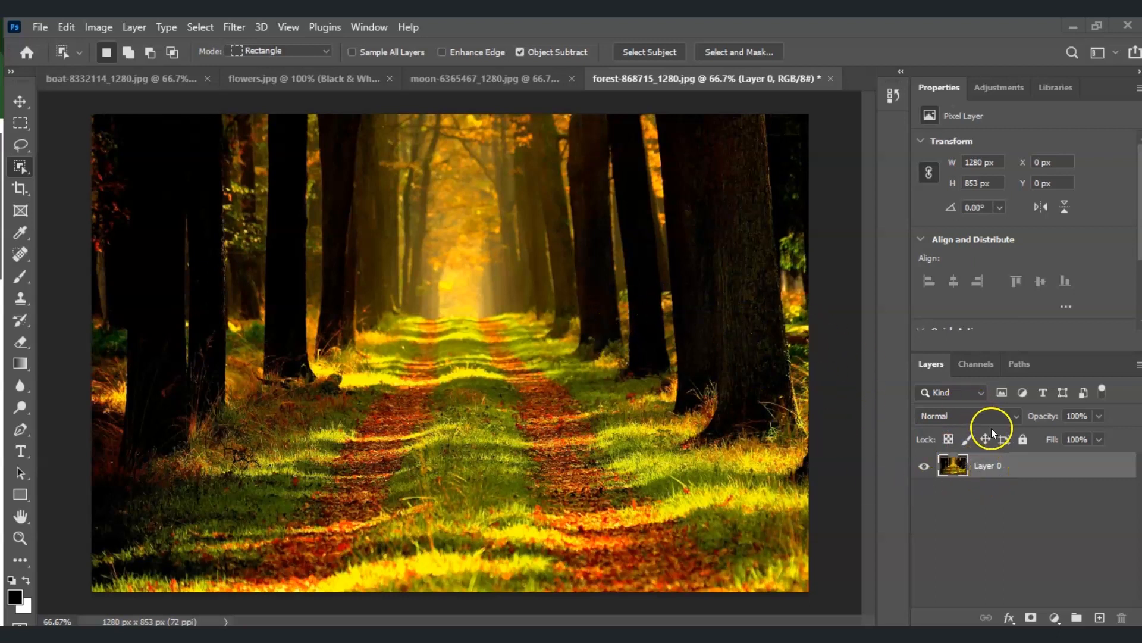
right_click(1029, 469)
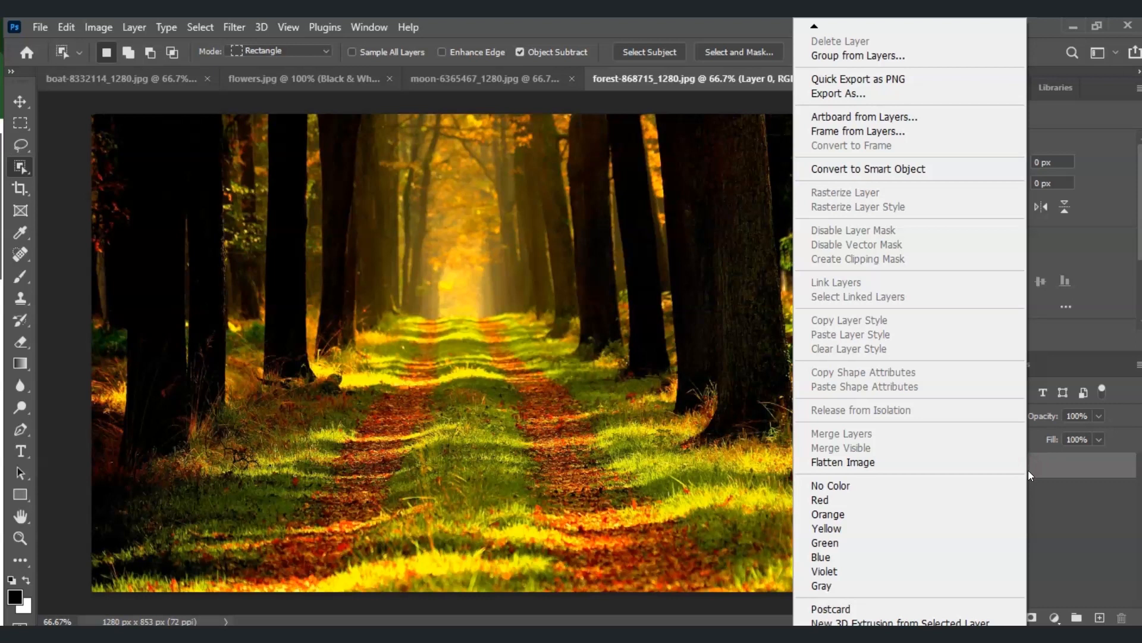
click(980, 456)
click(859, 169)
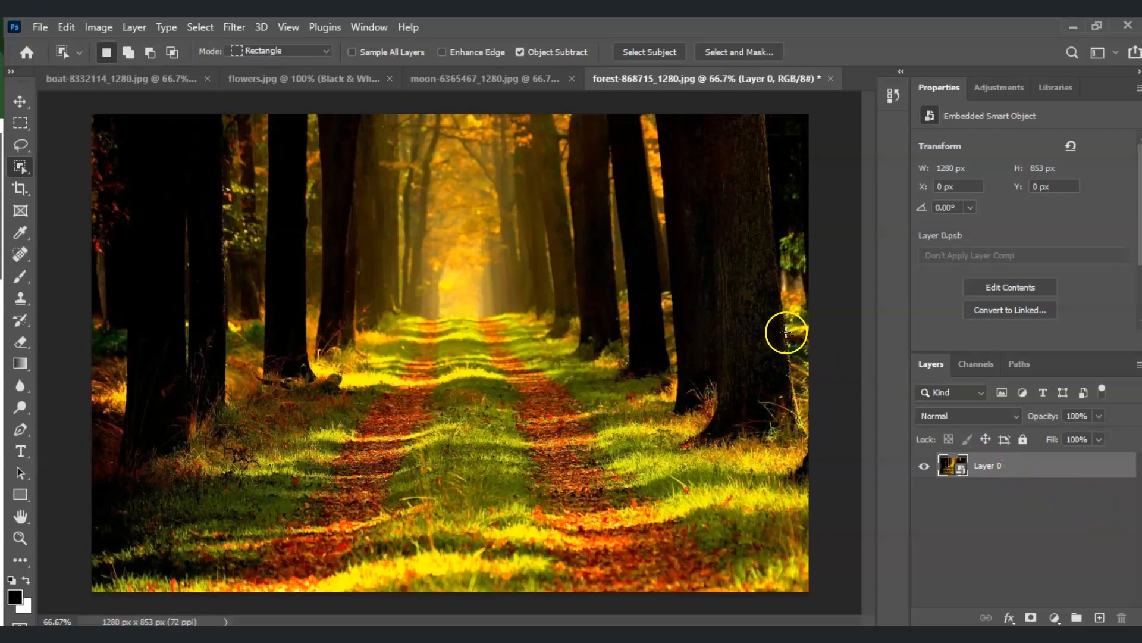
Apply a Radial Blur to the forest layer with amount 47, the Zoom method and Good quality.
click(236, 27)
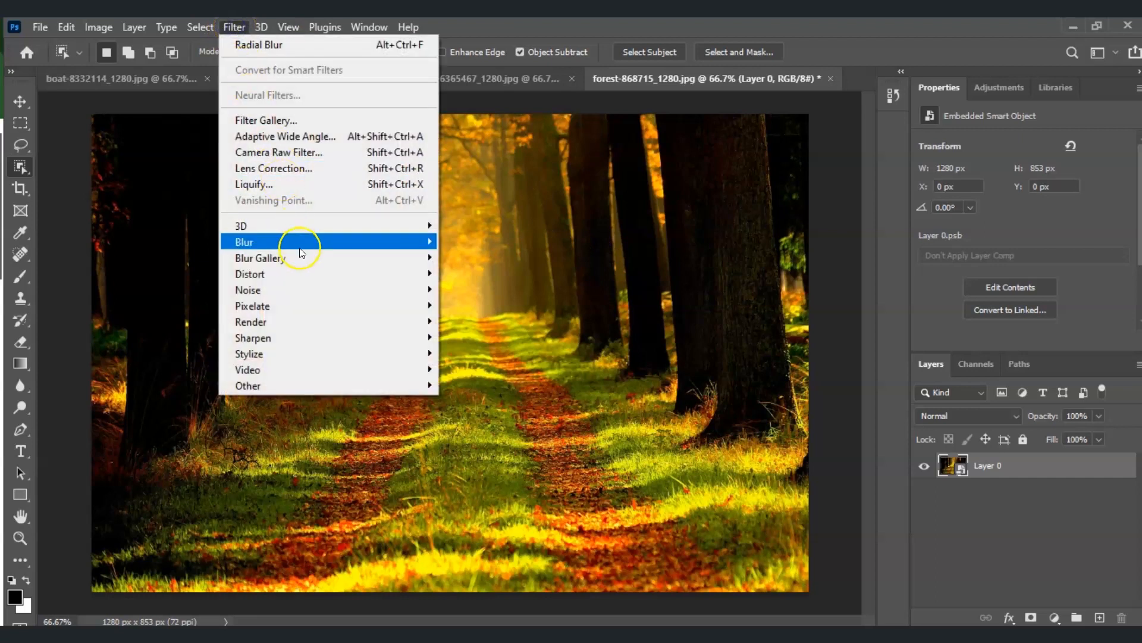
mouse_move(307, 245)
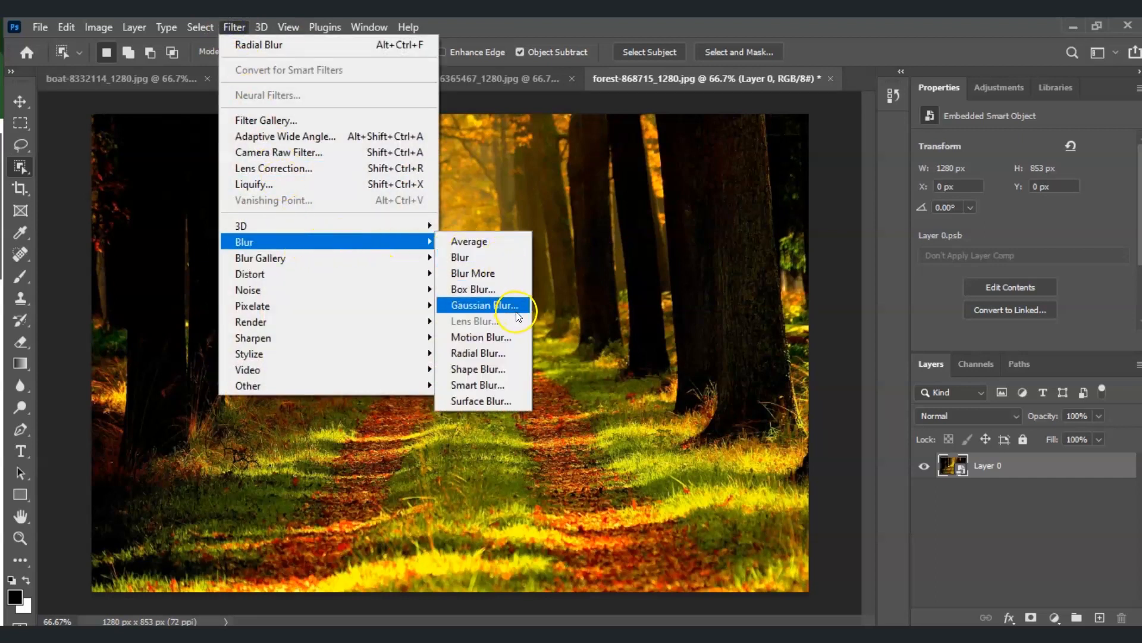
click(498, 355)
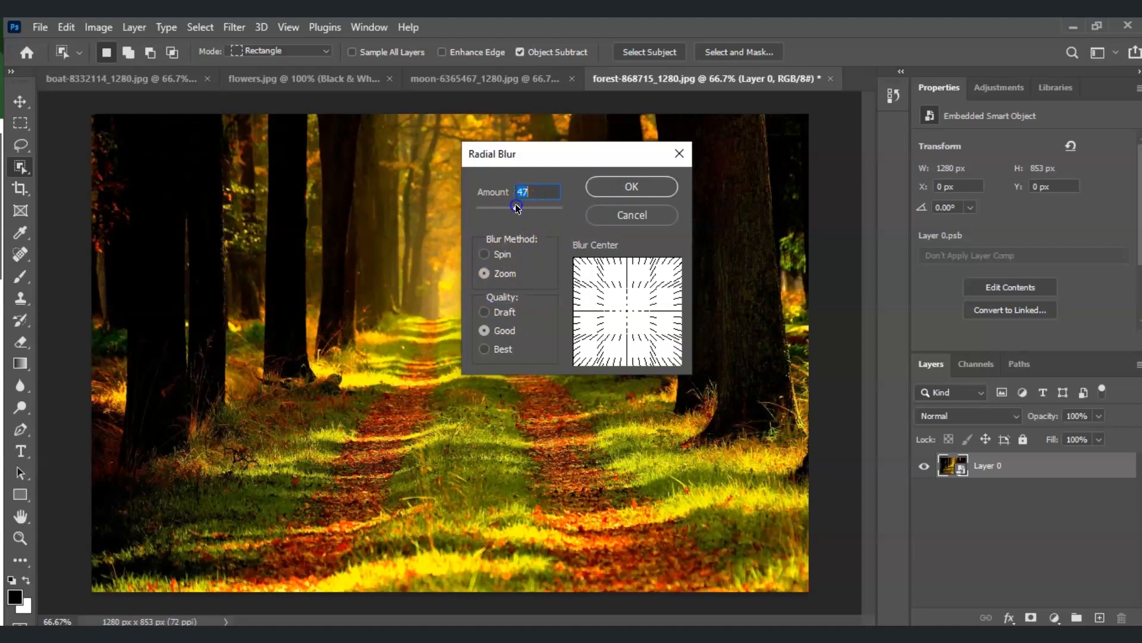
click(623, 192)
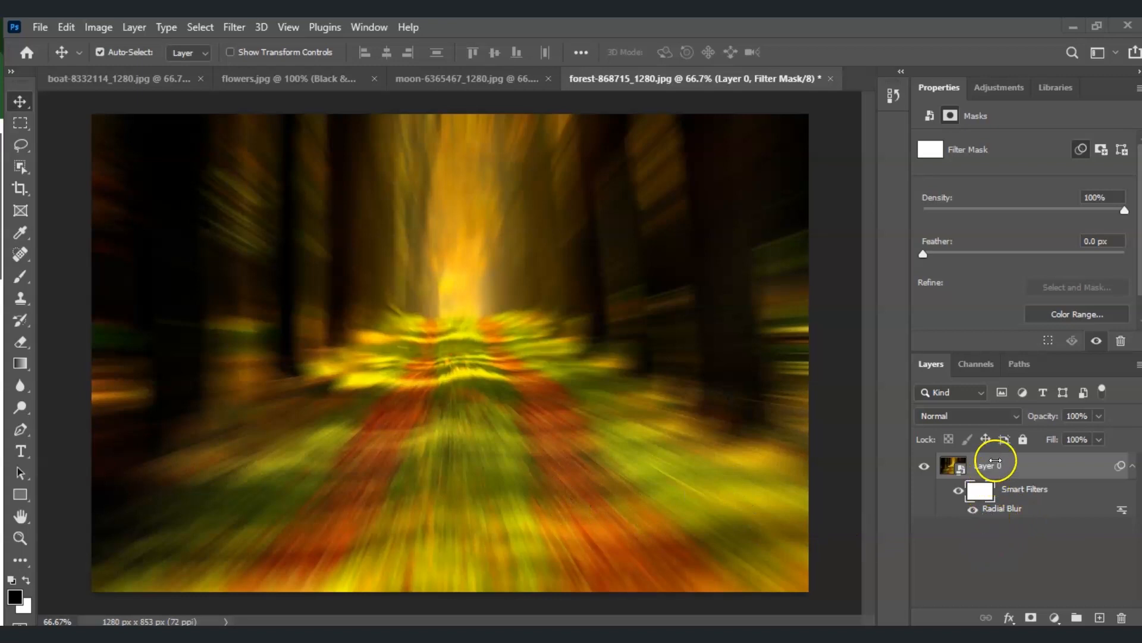
Brush black on the smart filter mask over the far end of the path and down the forest track to remove the blur there.
click(1004, 498)
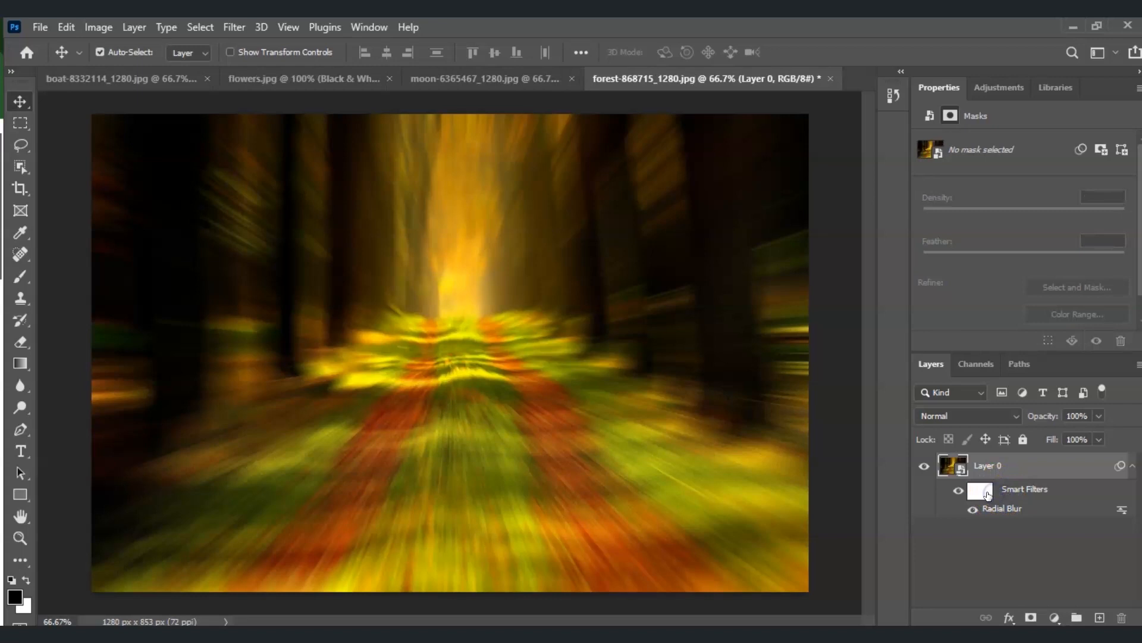
click(982, 492)
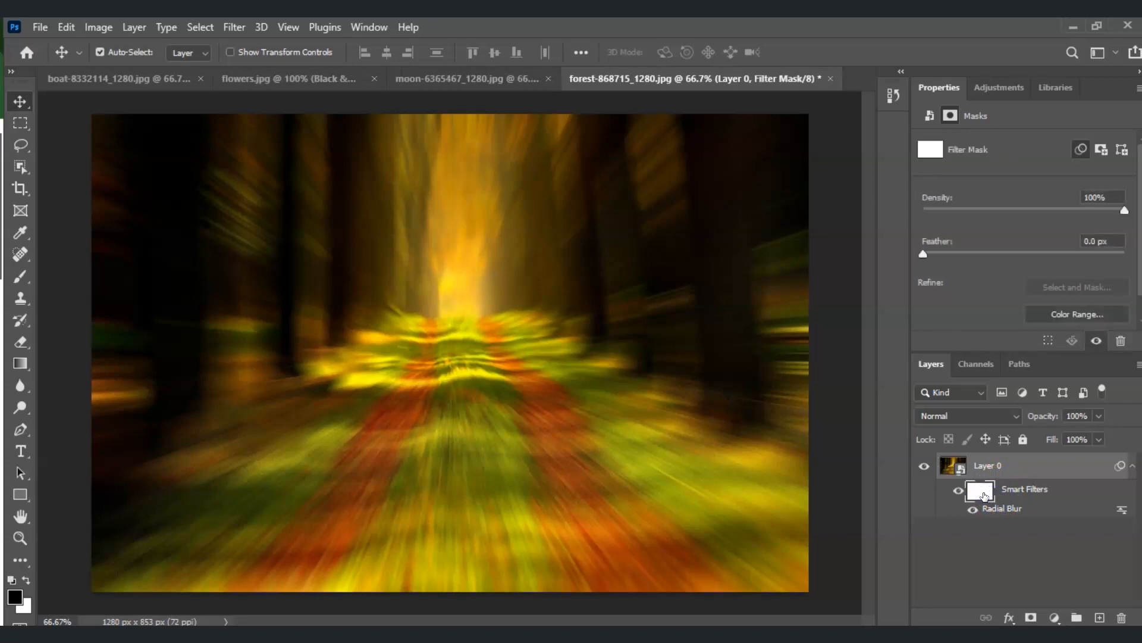
click(984, 495)
click(24, 276)
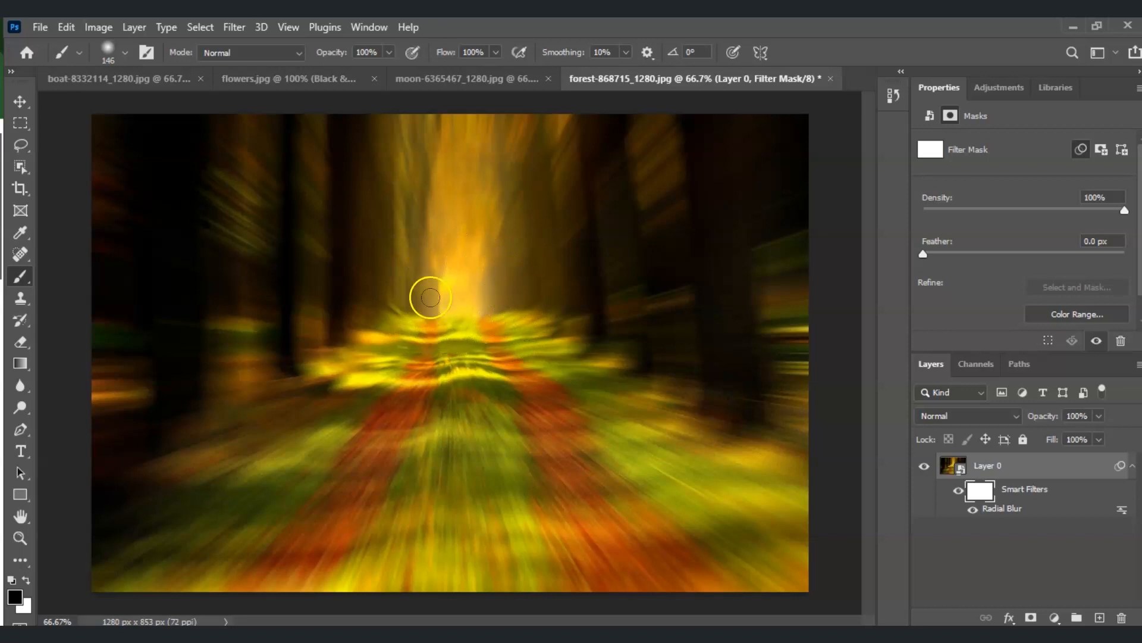
mouse_move(474, 339)
mouse_down()
mouse_move(509, 298)
mouse_move(477, 258)
mouse_move(406, 340)
mouse_up()
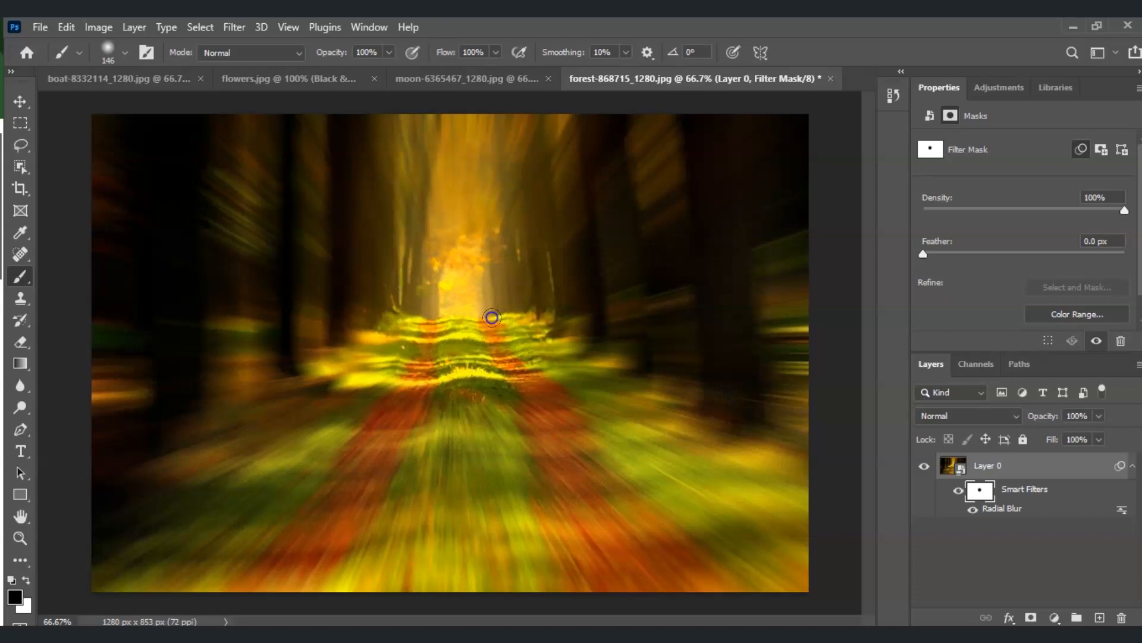
mouse_move(391, 409)
mouse_down()
mouse_move(248, 613)
mouse_move(414, 426)
mouse_move(386, 607)
mouse_move(460, 423)
mouse_move(472, 500)
mouse_move(498, 376)
mouse_move(567, 554)
mouse_move(560, 474)
mouse_move(647, 622)
mouse_move(648, 572)
mouse_move(486, 341)
mouse_move(639, 485)
mouse_move(589, 410)
mouse_up()
drag(411, 379, 211, 571)
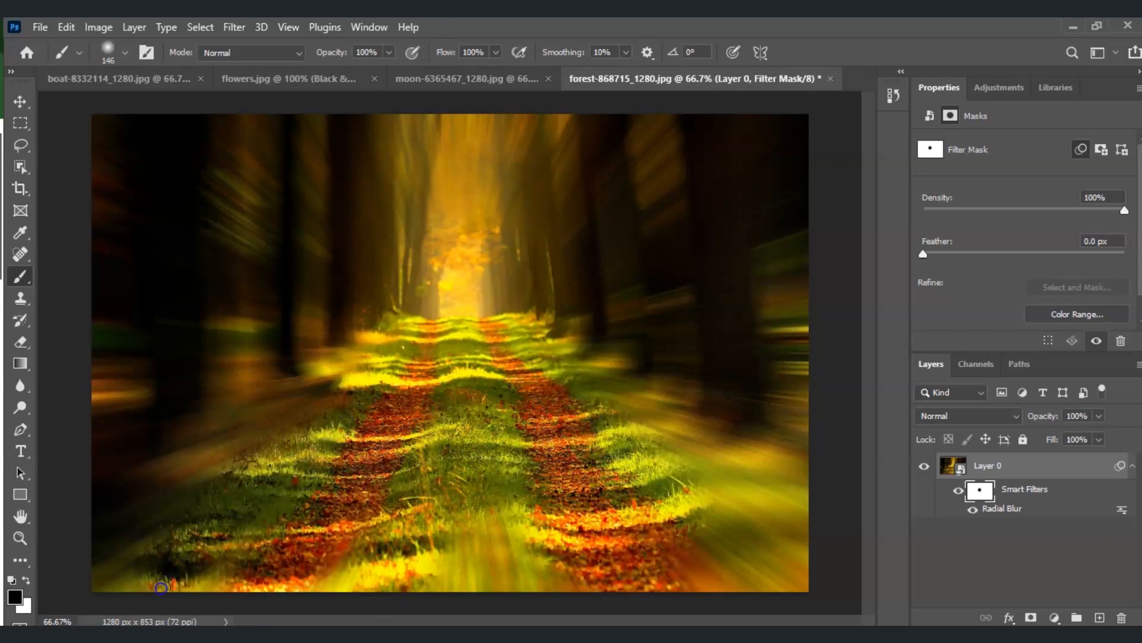